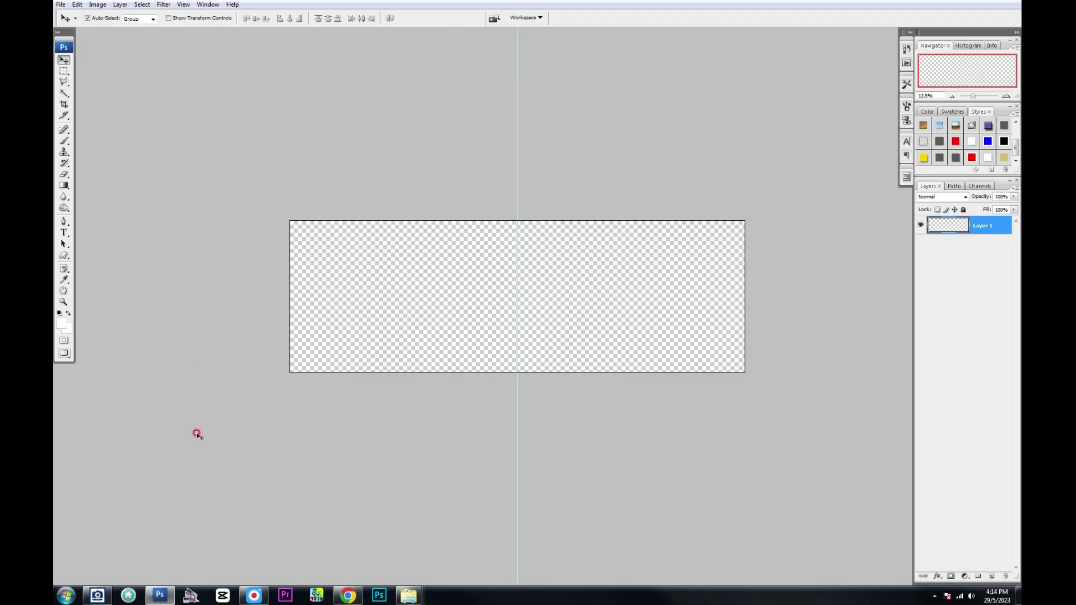
# Remove the gradient's white middle stop and make the left stop light grey
pyautogui.click(72, 187)
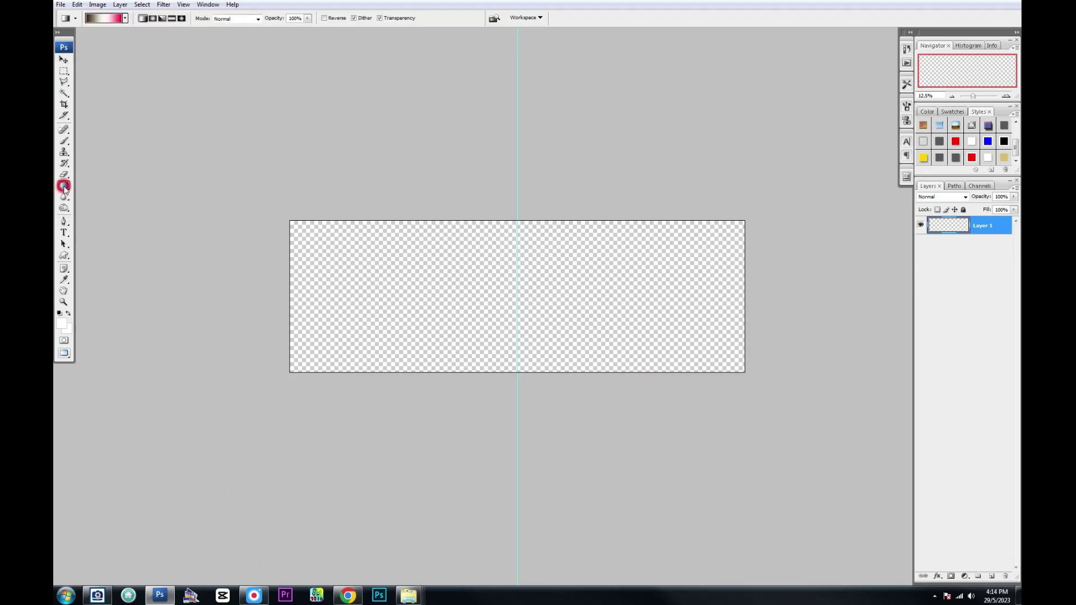
pyautogui.click(104, 18)
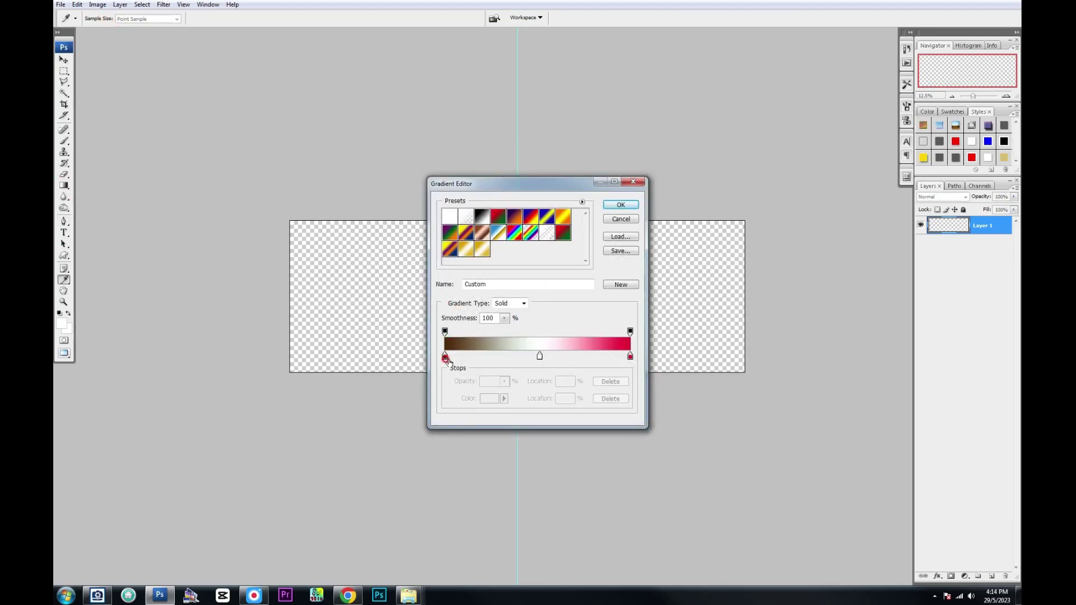
pyautogui.click(539, 356)
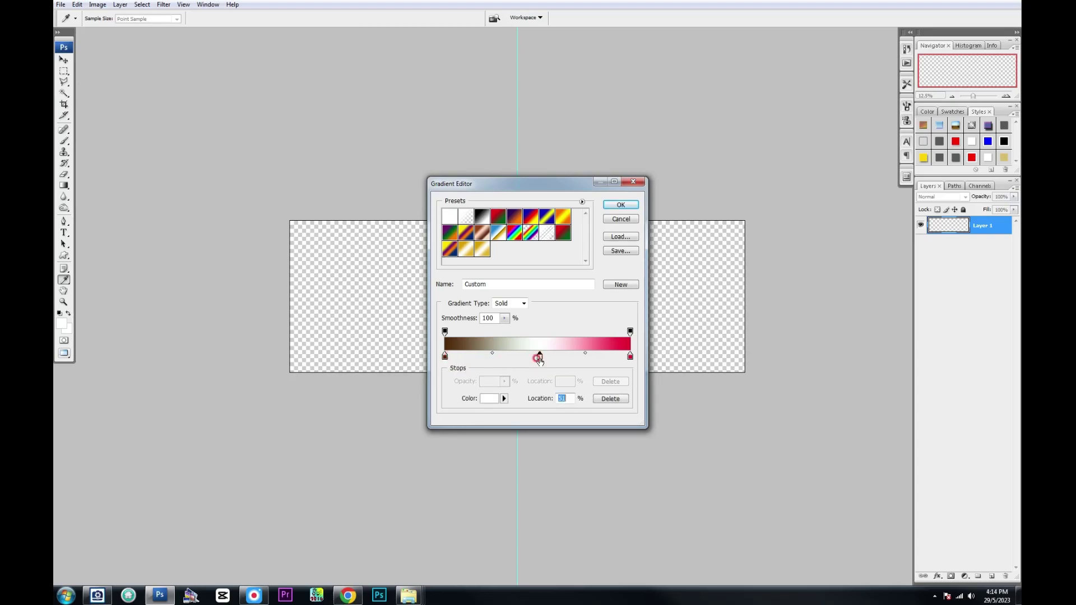
pyautogui.moveTo(539, 357); pyautogui.dragTo(444, 359)
pyautogui.click(489, 399)
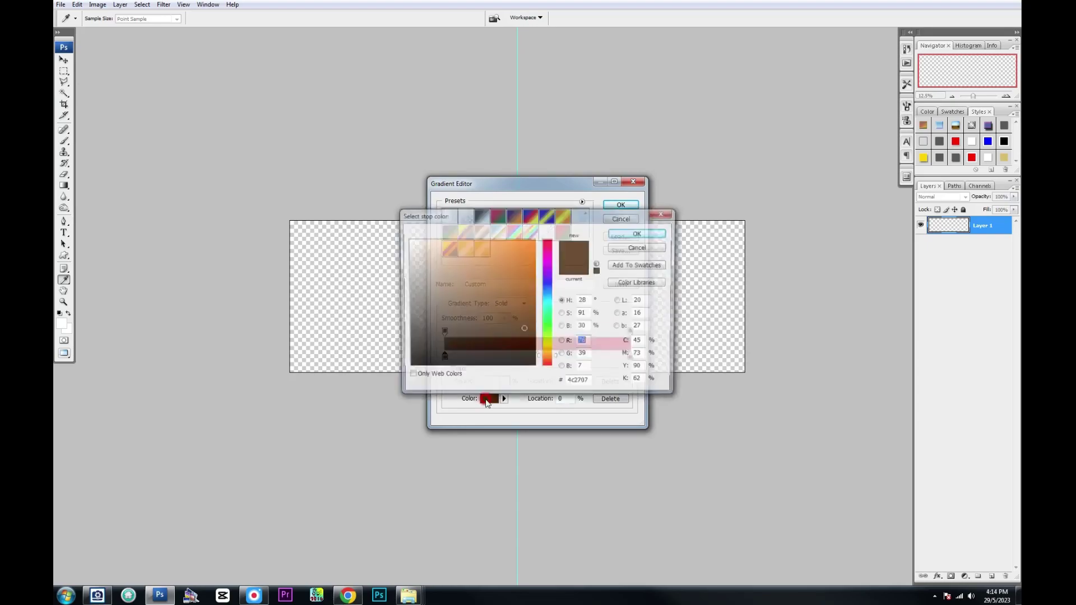
pyautogui.click(408, 284)
pyautogui.moveTo(408, 275); pyautogui.dragTo(405, 264)
pyautogui.press('Return')
# Change the right gradient stop from red to a soft blue
pyautogui.click(629, 356)
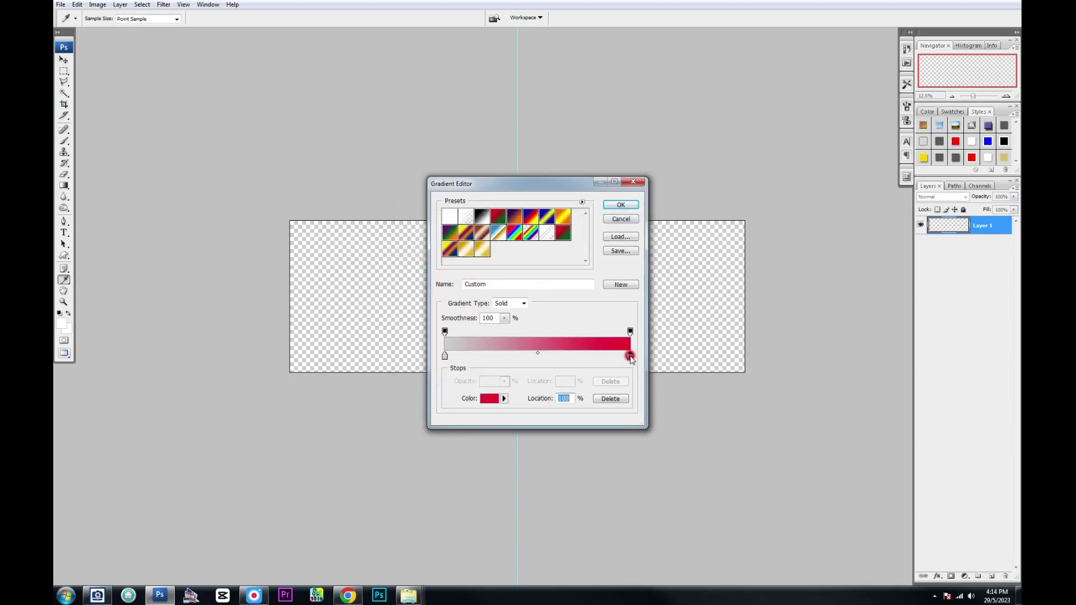
pyautogui.click(489, 398)
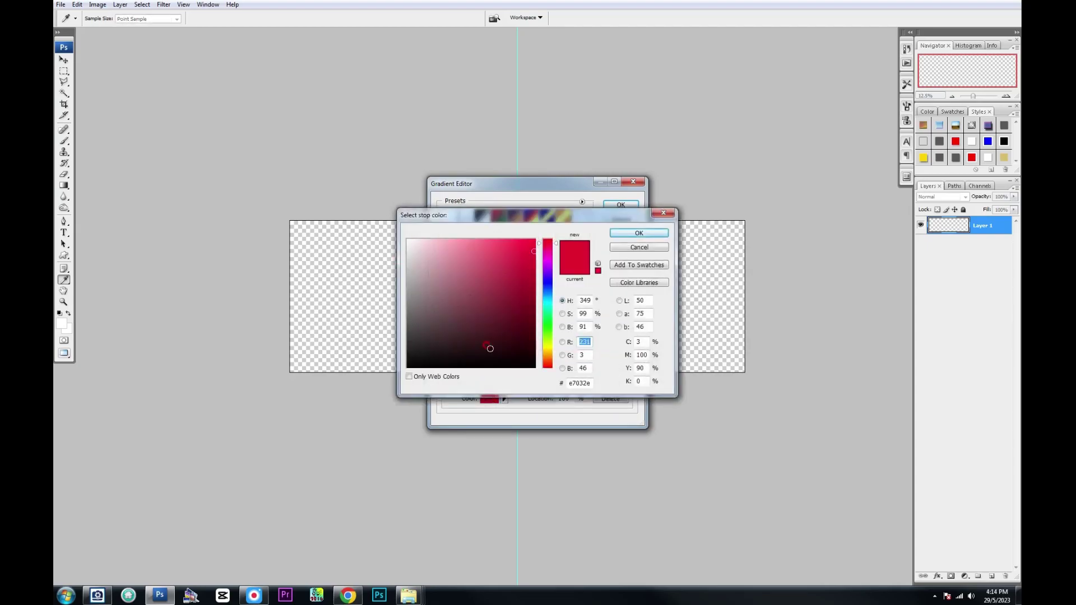
pyautogui.moveTo(548, 303); pyautogui.dragTo(551, 292)
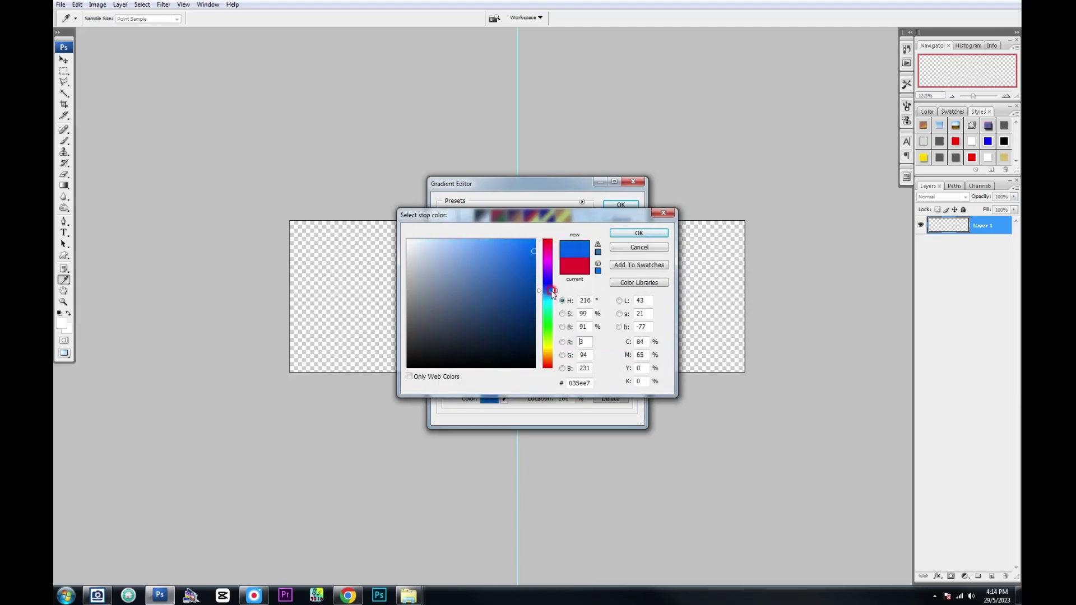
pyautogui.click(497, 261)
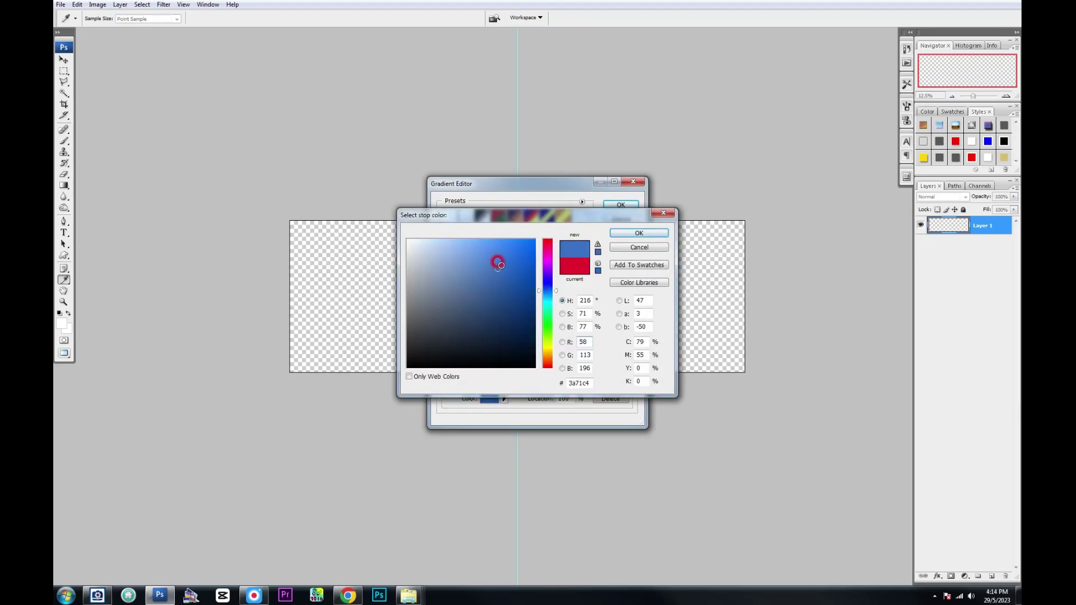
pyautogui.press('Return')
pyautogui.press('Return')
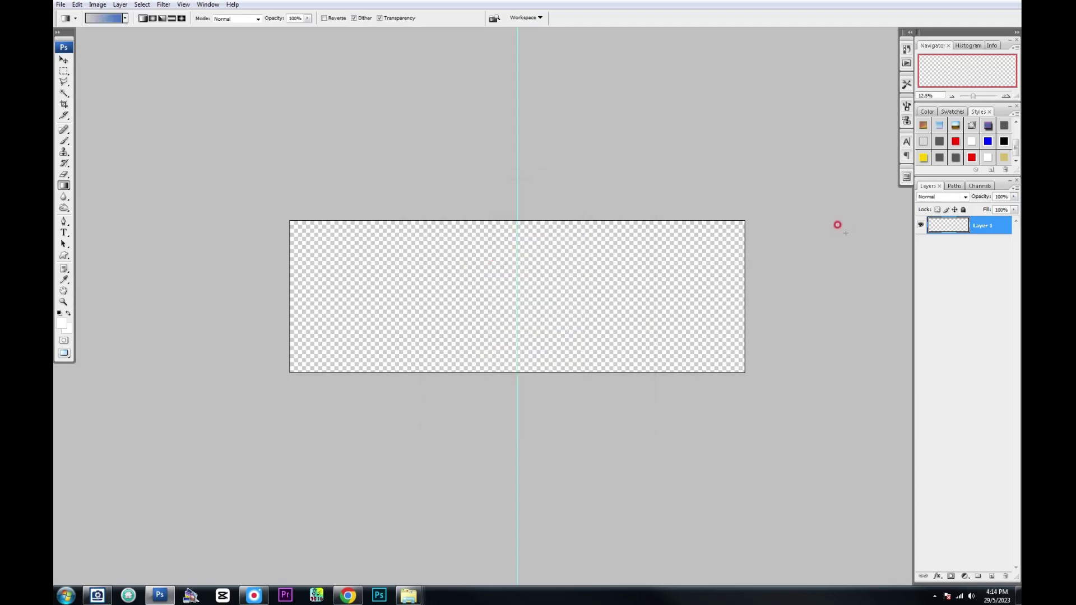
# Draw the grey-to-blue gradient diagonally across the canvas, then add a white middle stop
pyautogui.moveTo(837, 225); pyautogui.dragTo(295, 485)
pyautogui.moveTo(480, 249); pyautogui.dragTo(845, 602)
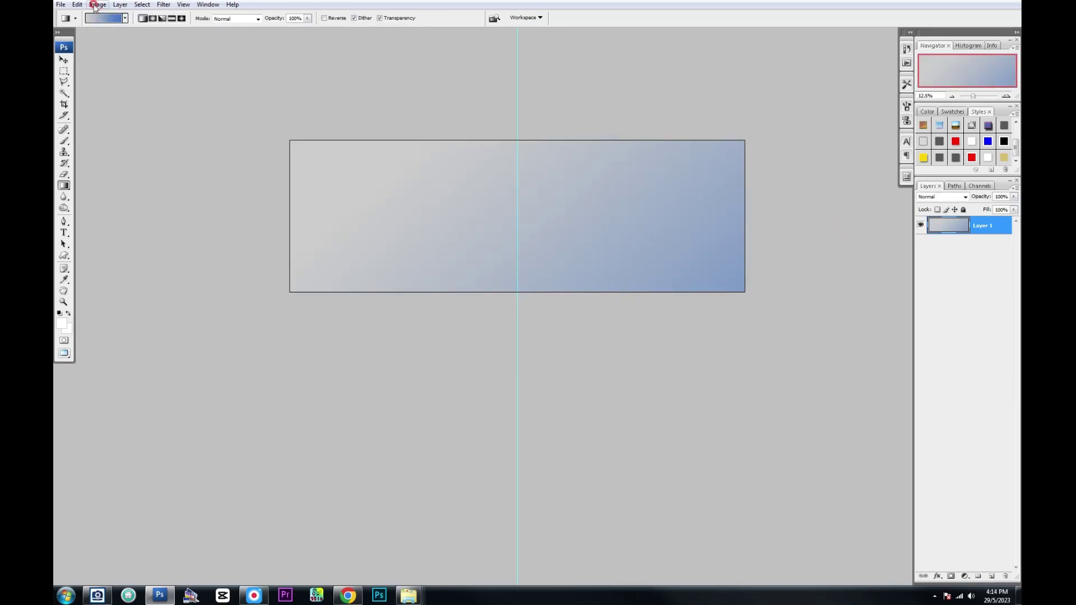
pyautogui.click(104, 18)
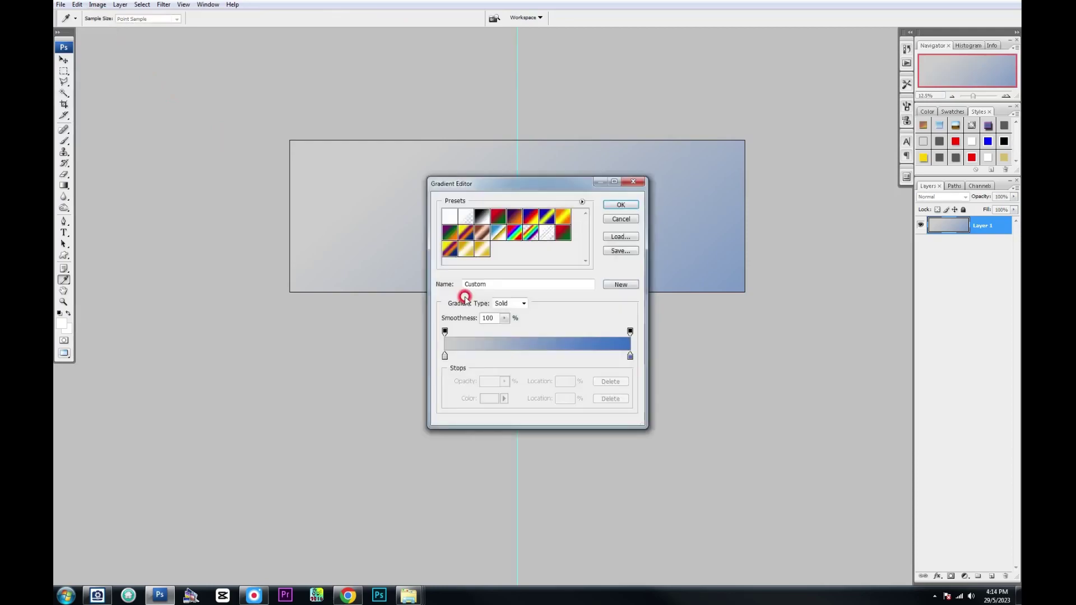
pyautogui.click(536, 357)
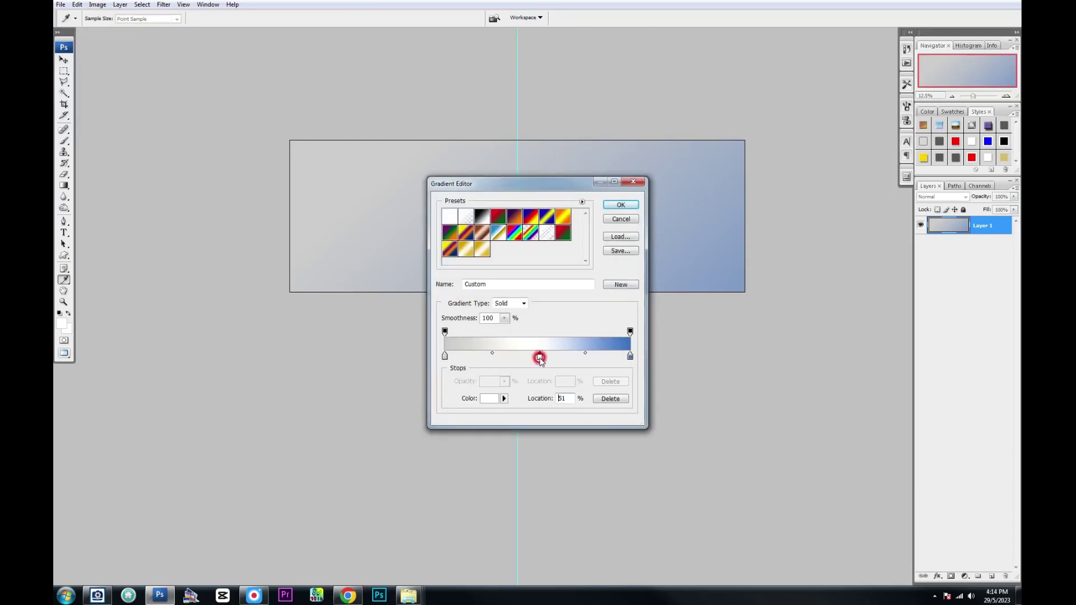
pyautogui.click(587, 352)
pyautogui.doubleClick(585, 354)
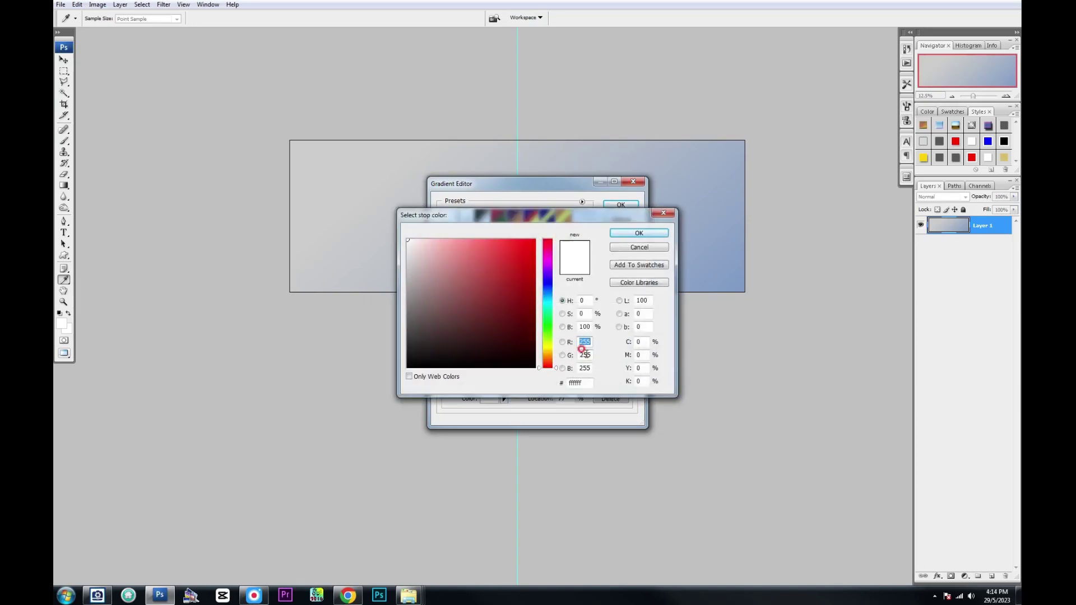
pyautogui.click(642, 240)
pyautogui.click(616, 382)
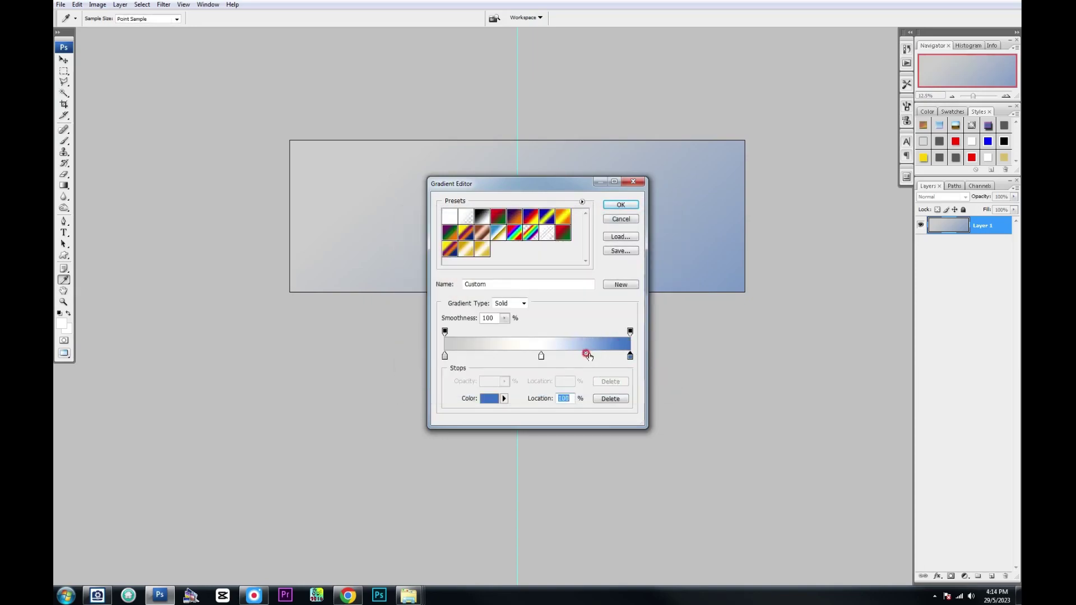
pyautogui.moveTo(586, 354); pyautogui.dragTo(587, 376)
# Accept the white-middle gradient and redraw it top-left to bottom-right with blue on the right
pyautogui.click(620, 205)
pyautogui.moveTo(610, 135); pyautogui.dragTo(237, 438)
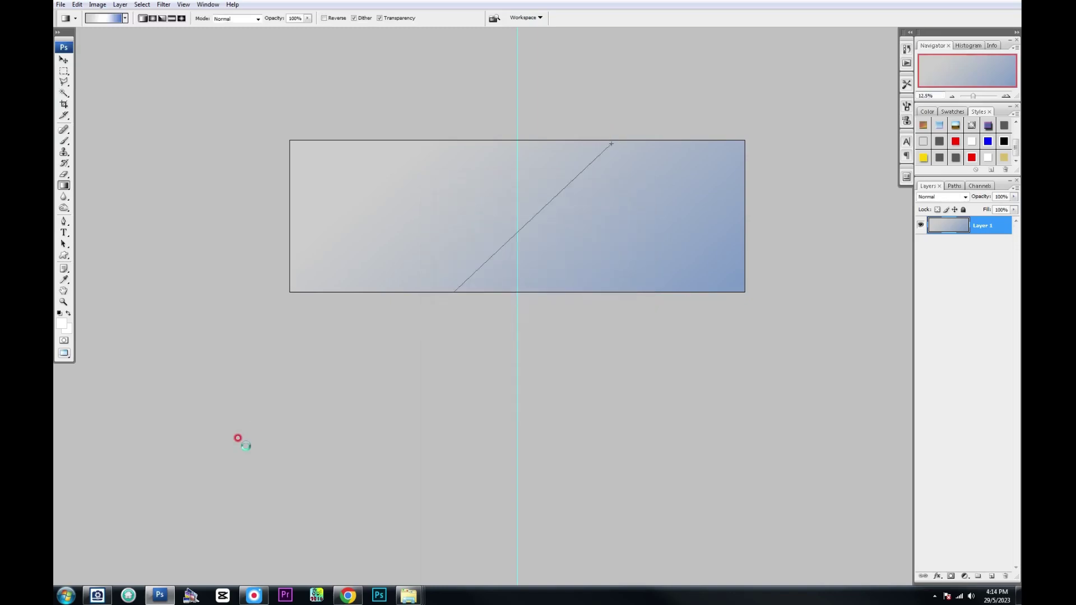
pyautogui.moveTo(810, 342); pyautogui.dragTo(812, 350)
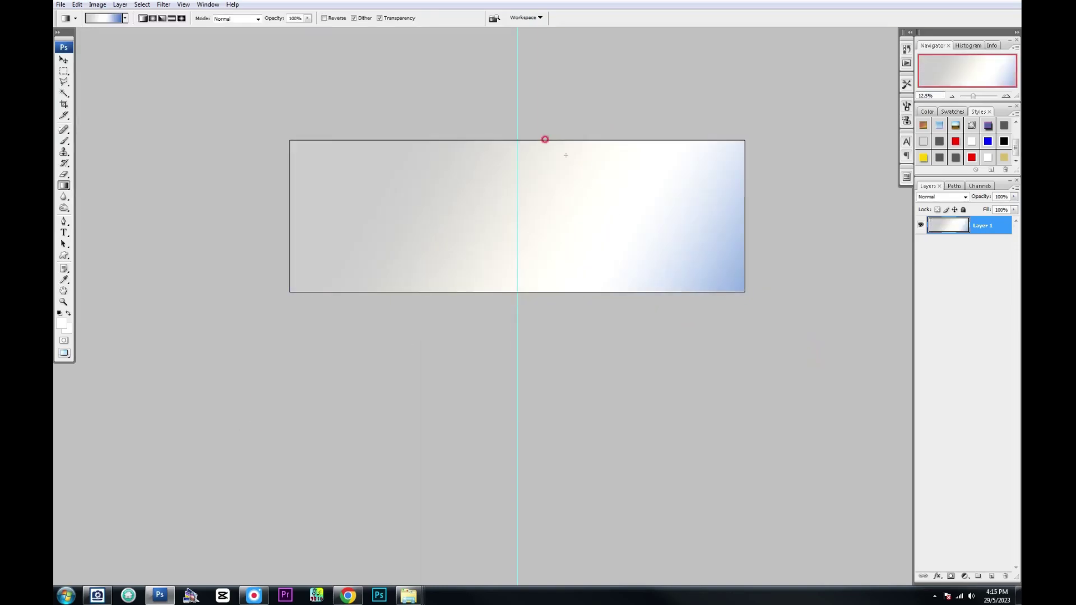
pyautogui.moveTo(544, 139); pyautogui.dragTo(481, 573)
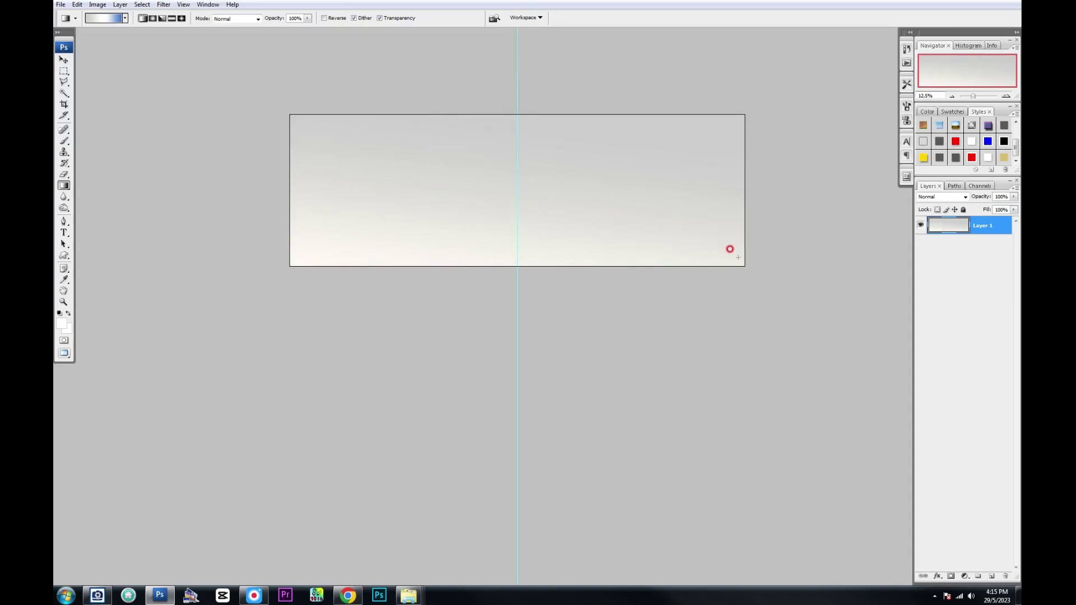
pyautogui.moveTo(736, 255); pyautogui.dragTo(317, 106)
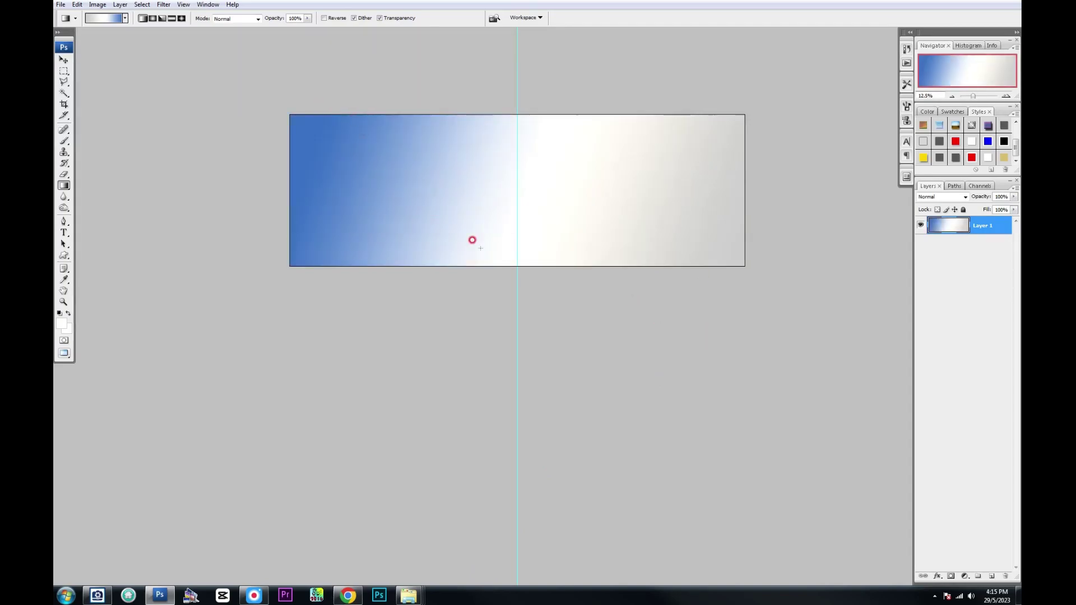
pyautogui.moveTo(397, 116); pyautogui.dragTo(730, 266)
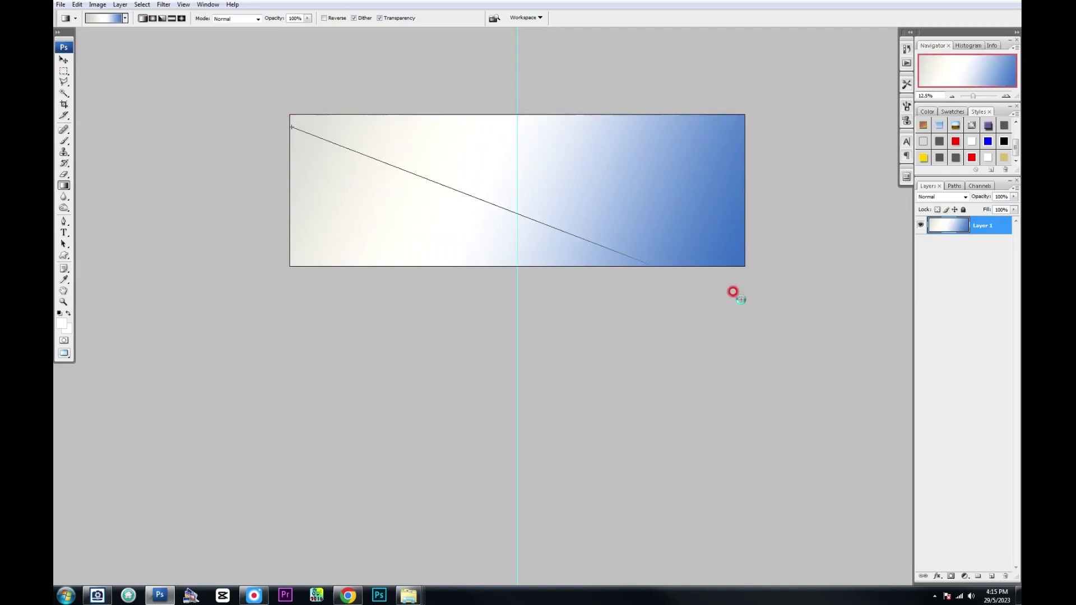
pyautogui.moveTo(297, 124); pyautogui.dragTo(732, 292)
pyautogui.press('v')
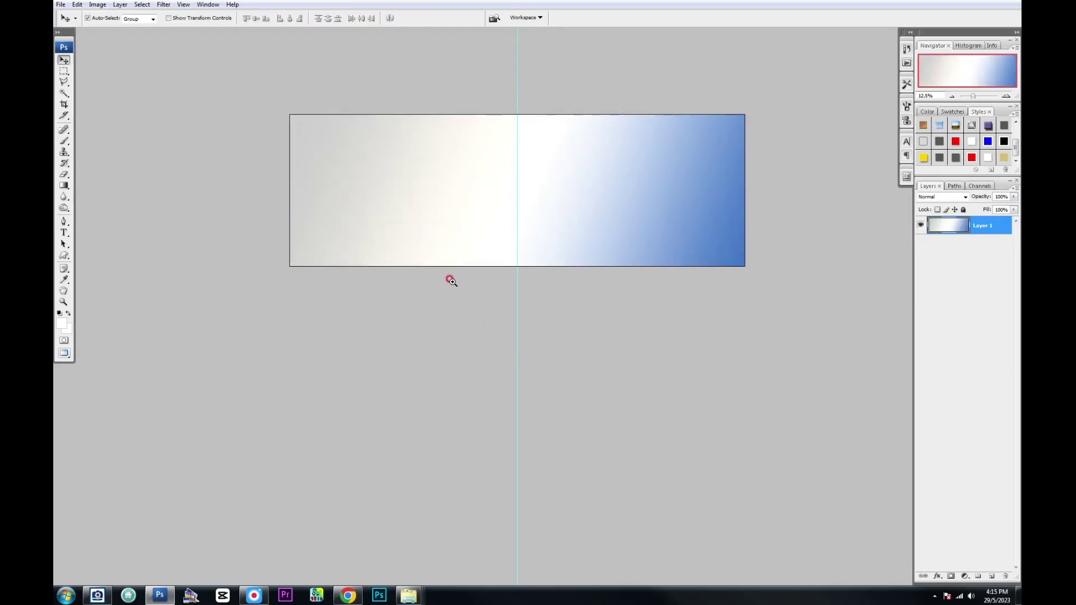
pyautogui.click(451, 280)
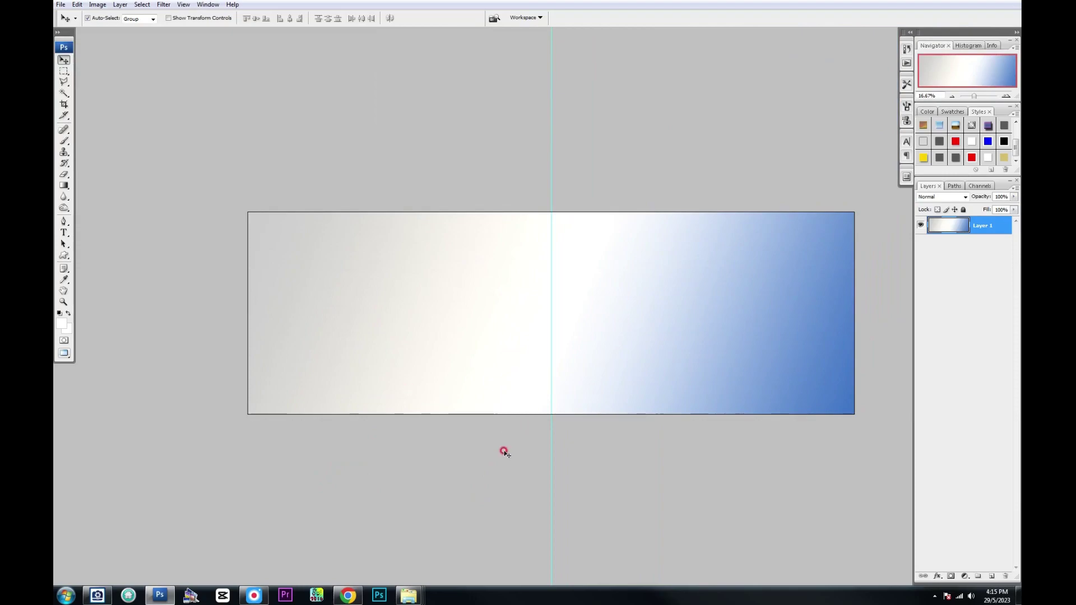
# Add a new layer and start a curved Pen path down from the canvas top-left
pyautogui.click(991, 576)
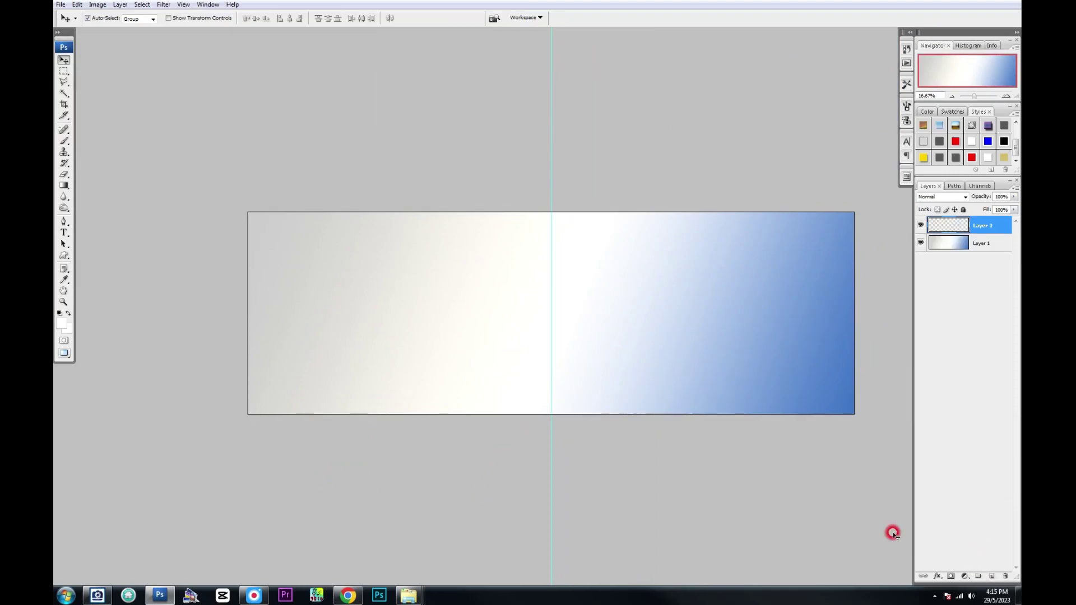
pyautogui.press('p')
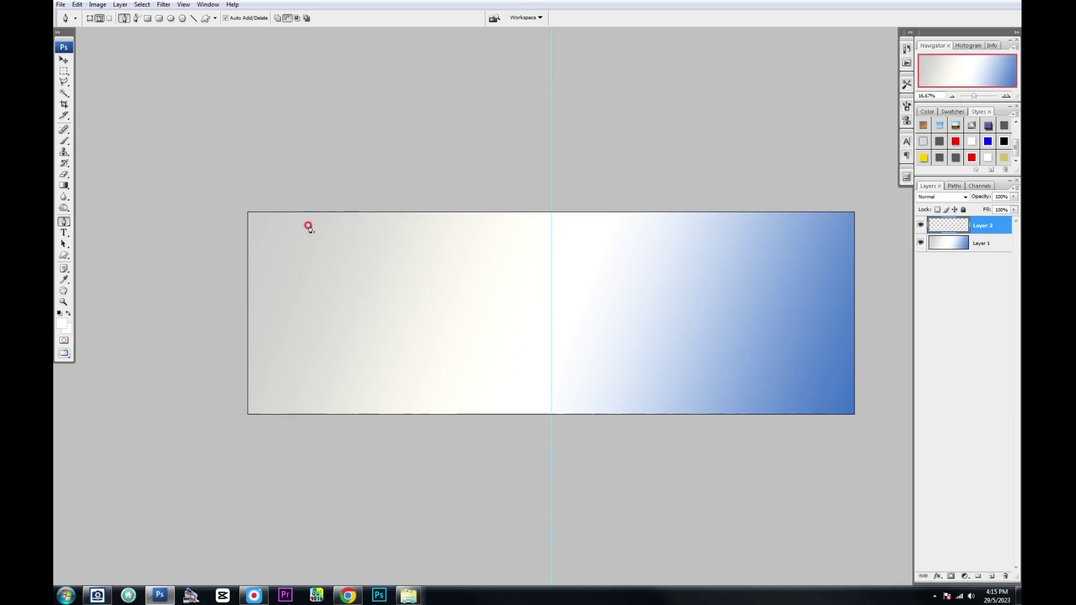
pyautogui.click(304, 197)
pyautogui.moveTo(414, 305); pyautogui.dragTo(414, 341)
pyautogui.hotkey('ctrl', 'z')
pyautogui.moveTo(422, 328); pyautogui.dragTo(408, 384)
pyautogui.click(423, 331)
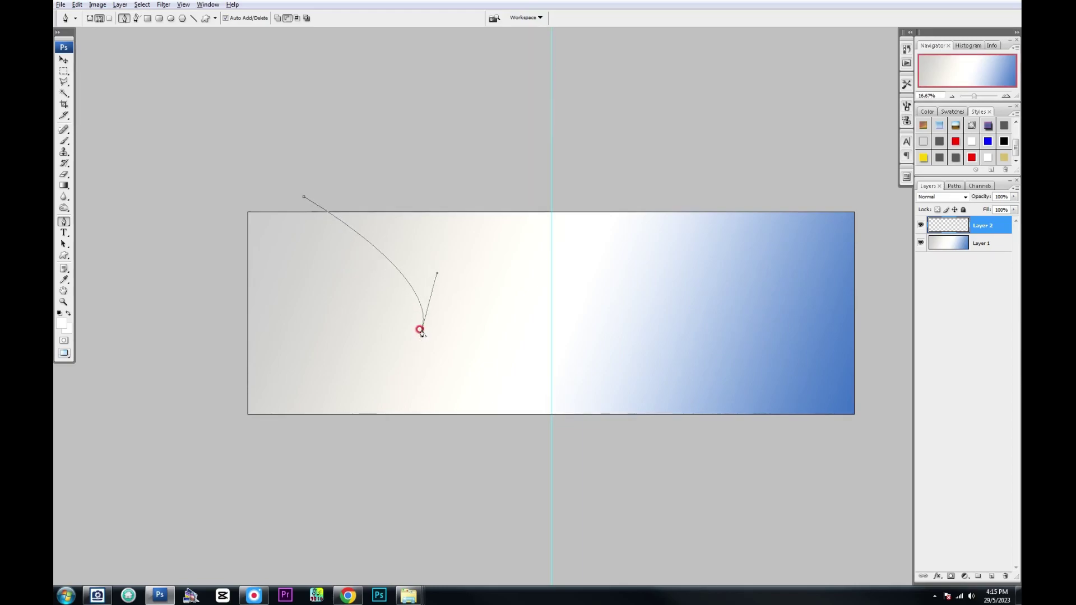
pyautogui.moveTo(396, 368); pyautogui.dragTo(371, 393)
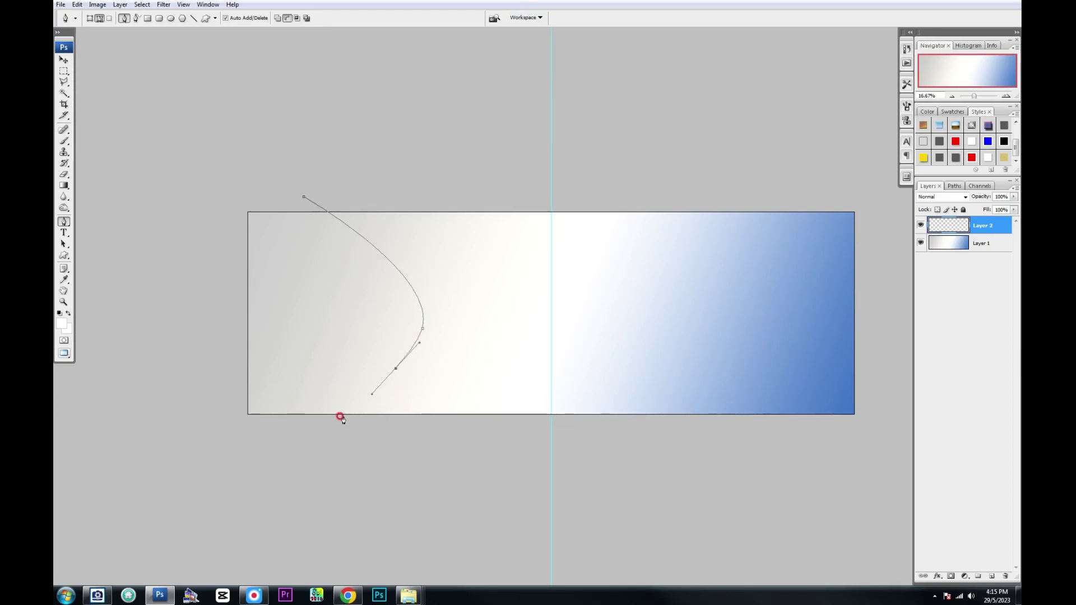
pyautogui.moveTo(323, 431)
pyautogui.mouseDown()
pyautogui.moveTo(332, 455)
pyautogui.moveTo(260, 451)
pyautogui.mouseUp()
# Close the path around the left edge and convert it to a selection
pyautogui.click(195, 455)
pyautogui.click(118, 433)
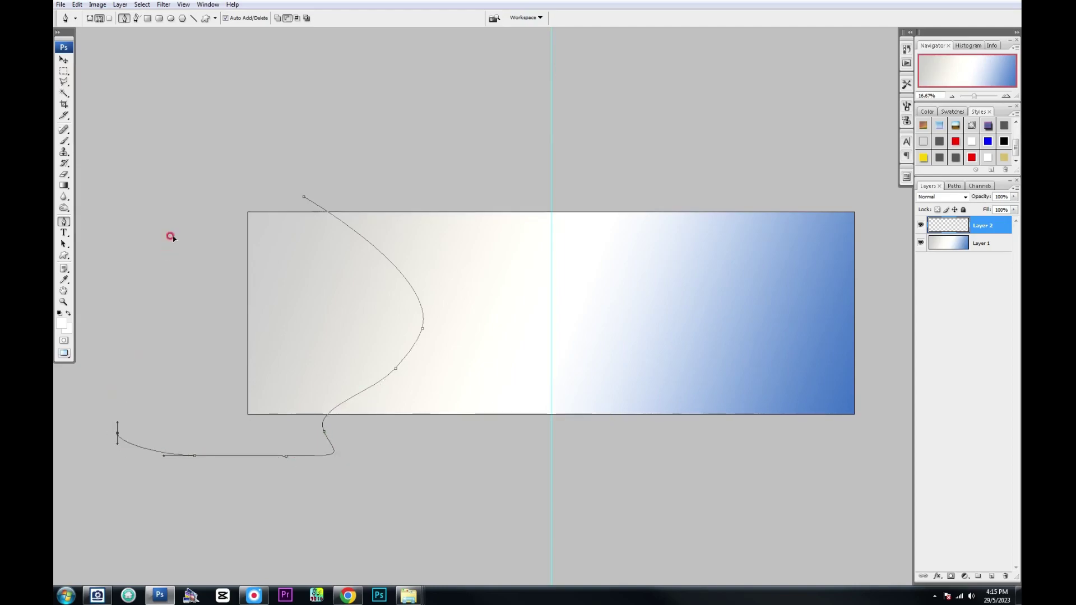
pyautogui.click(172, 242)
pyautogui.click(179, 186)
pyautogui.click(208, 135)
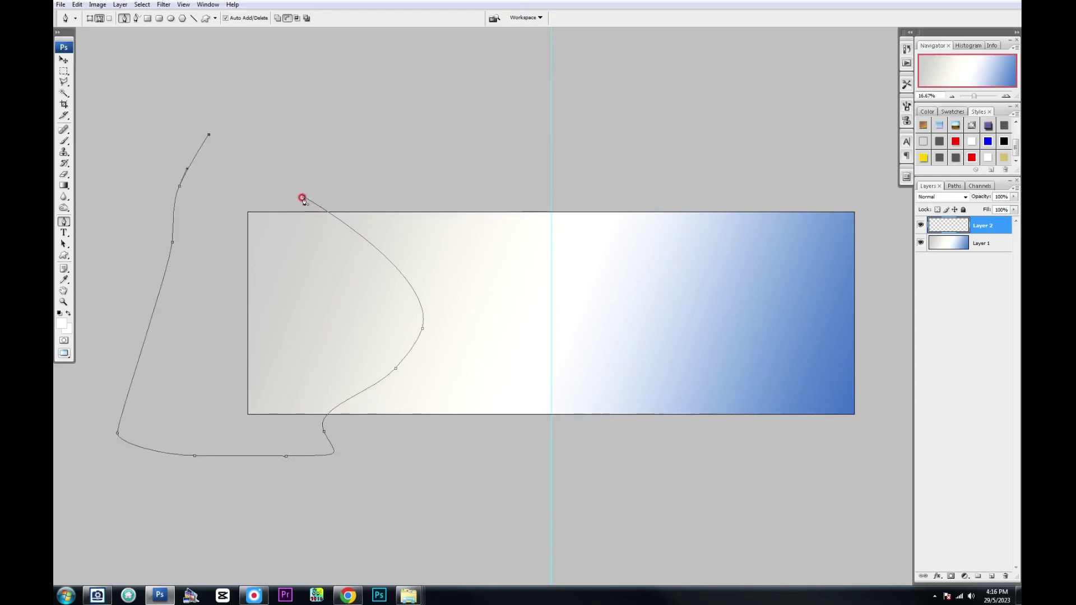
pyautogui.click(302, 200)
pyautogui.rightClick(311, 217)
pyautogui.click(367, 263)
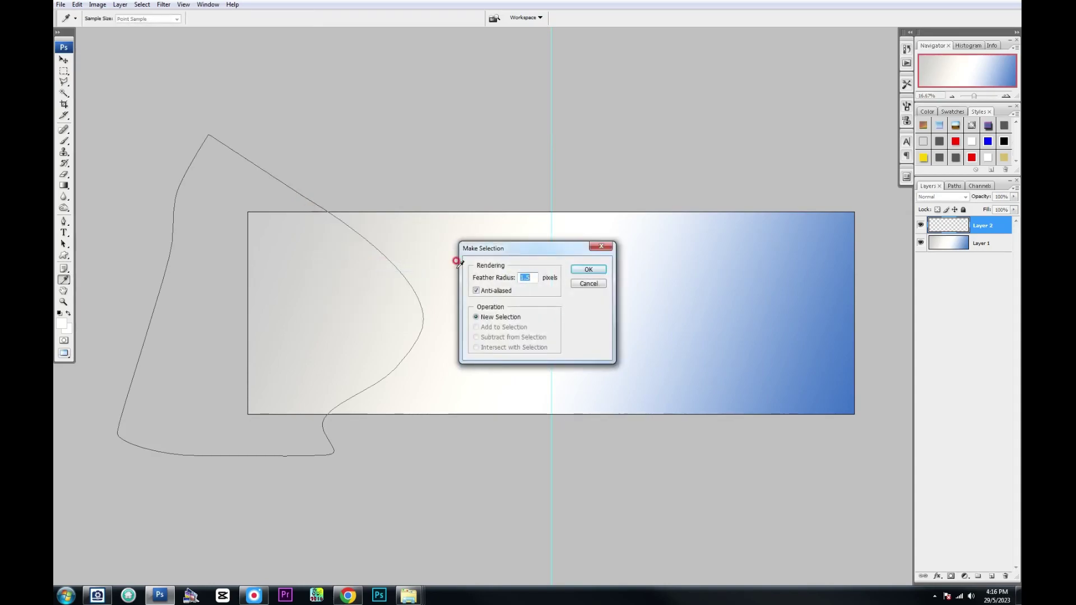
pyautogui.press('Return')
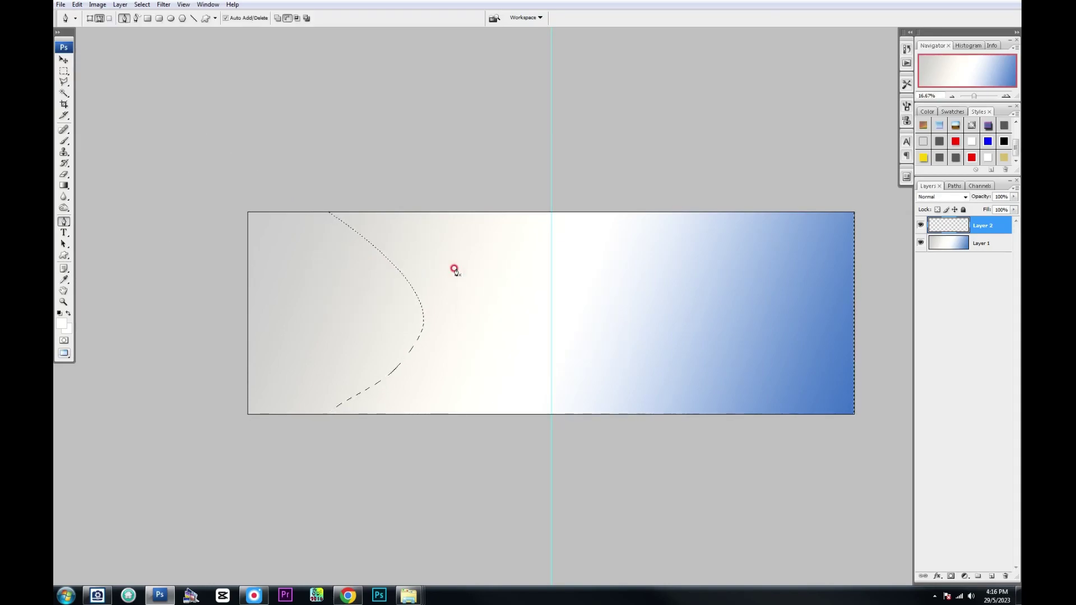
# Invert the selection, fill the left region white, and deselect
pyautogui.hotkey('ctrl', 'shift', 'i')
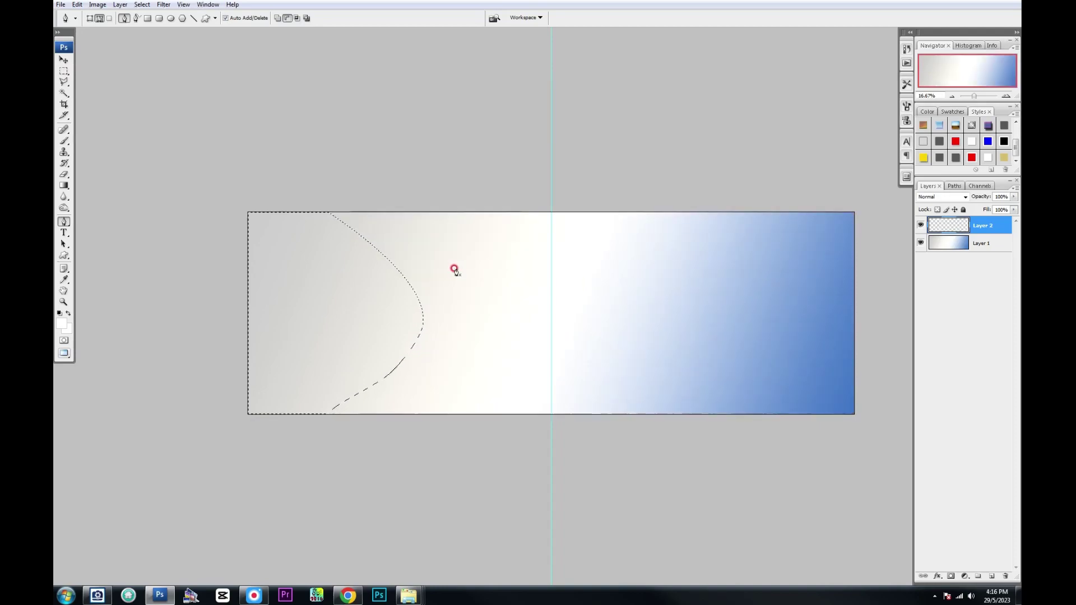
pyautogui.hotkey('alt', 'BackSpace')
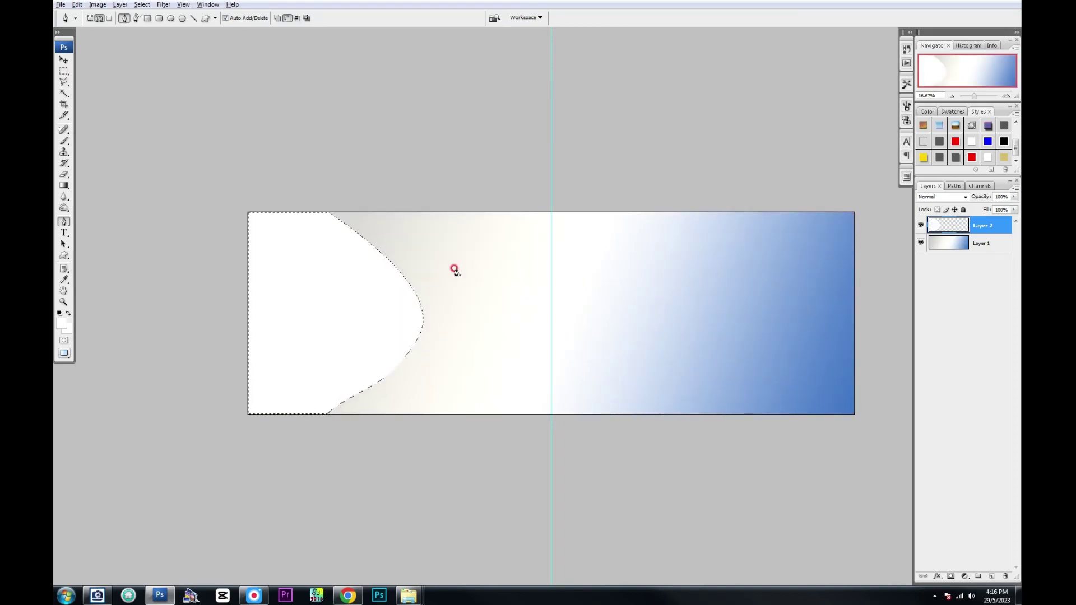
pyautogui.hotkey('ctrl', 'd')
pyautogui.press('v')
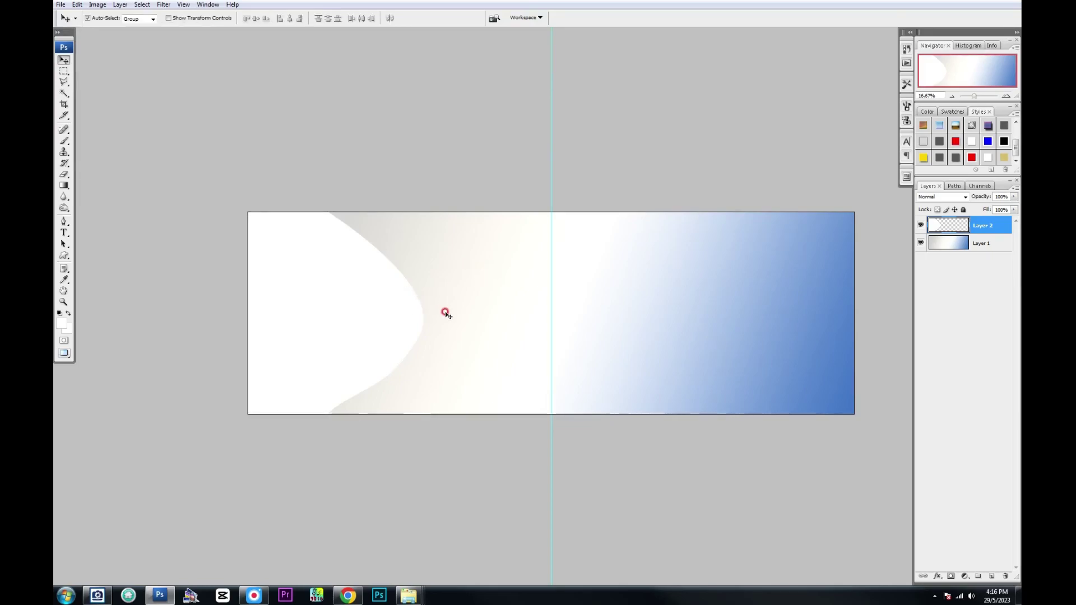
# On a new layer, fill a circular selection inside the white shape with black
pyautogui.click(990, 577)
pyautogui.press('m')
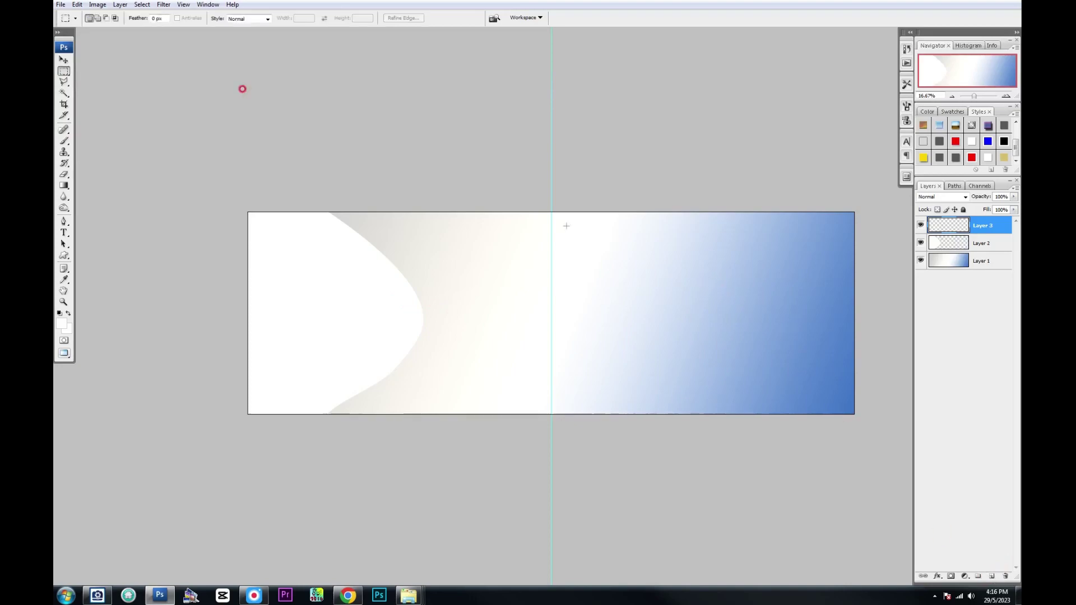
pyautogui.moveTo(64, 71); pyautogui.dragTo(106, 81)
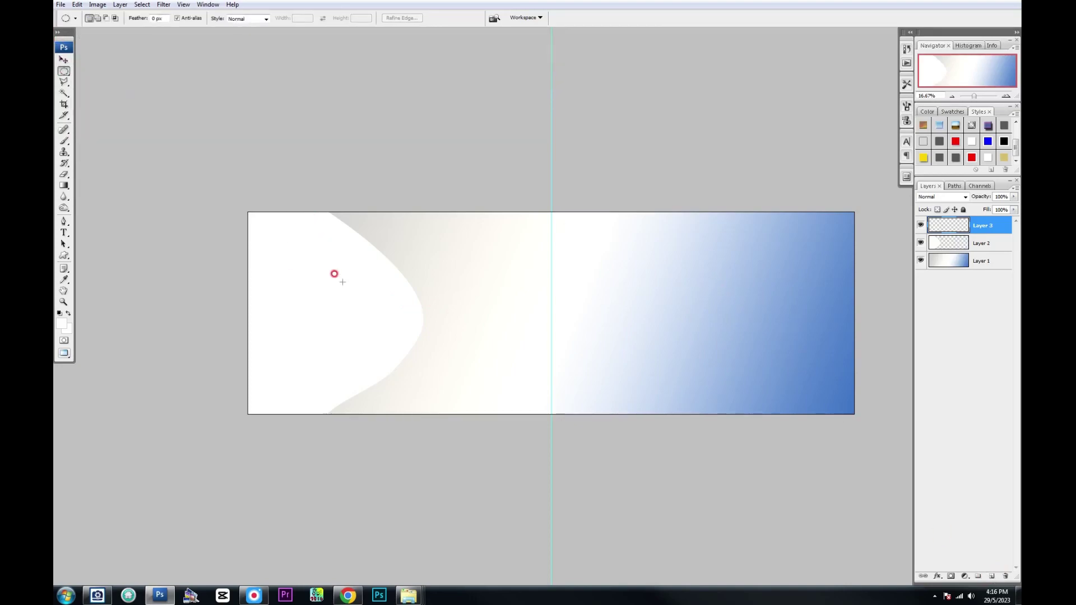
pyautogui.moveTo(320, 289); pyautogui.dragTo(422, 336)
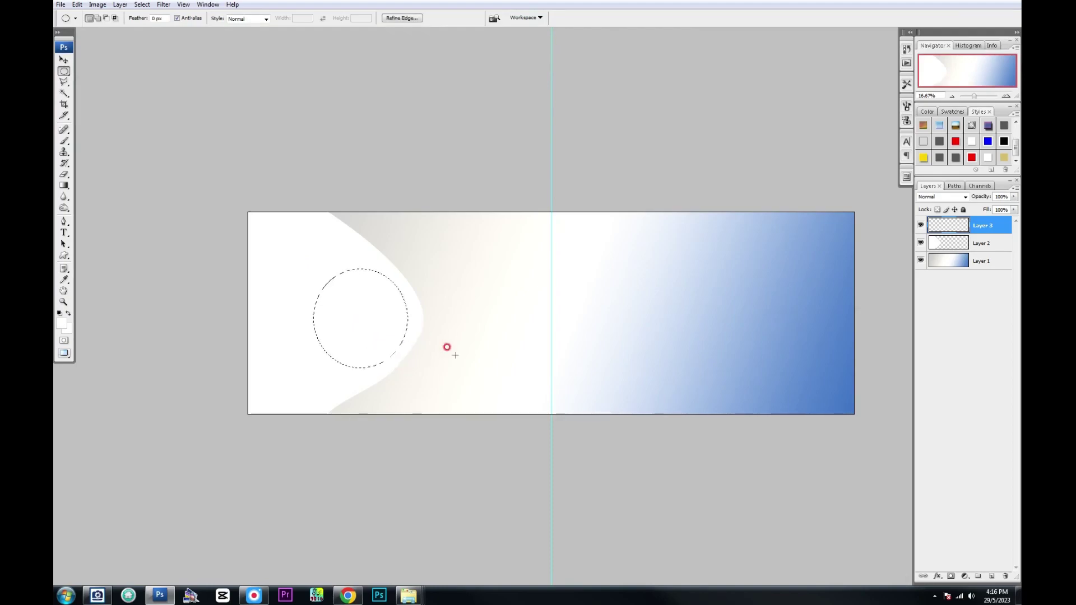
pyautogui.click(59, 313)
pyautogui.hotkey('alt', 'BackSpace')
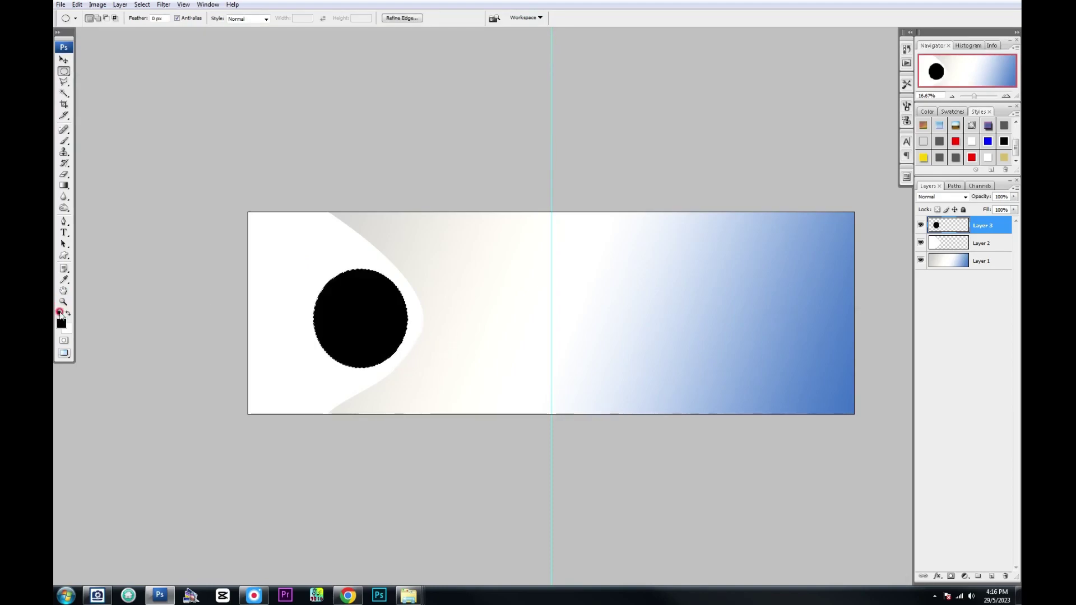
pyautogui.hotkey('ctrl', 'd')
# Add an empty layer directly above the gradient layer
pyautogui.moveTo(443, 314); pyautogui.dragTo(393, 318)
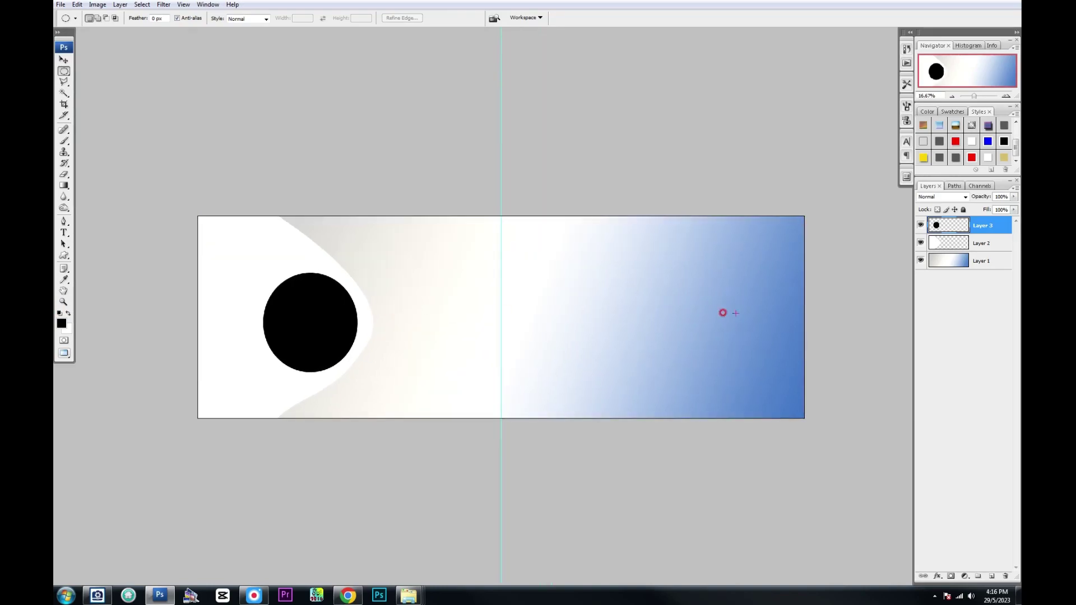
pyautogui.click(943, 261)
pyautogui.click(989, 575)
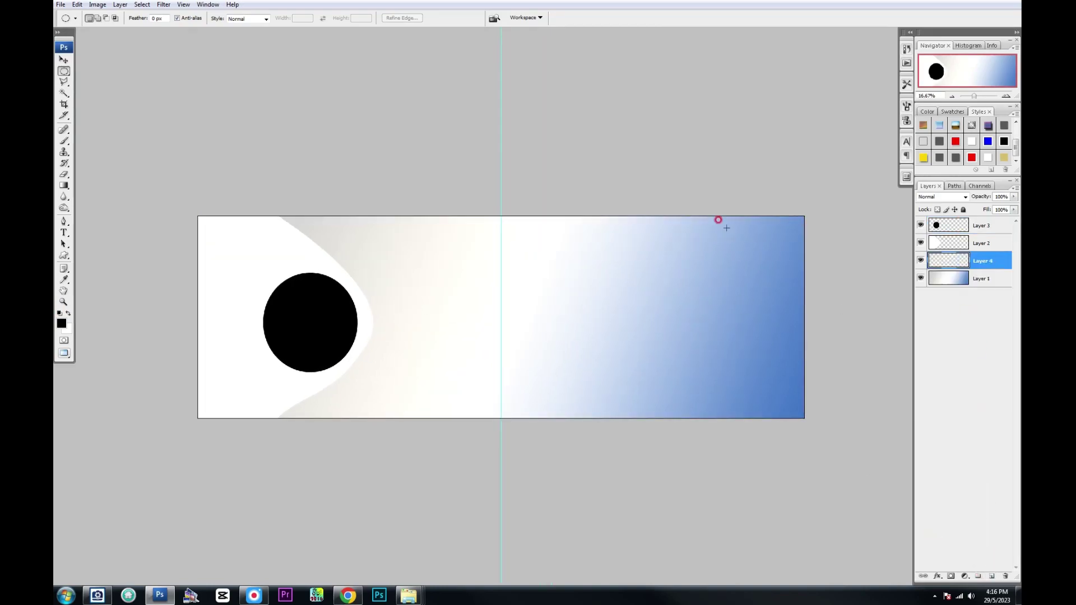
# Draw the wave-edged banner outline with the Pen tool and make it a selection
pyautogui.press('p')
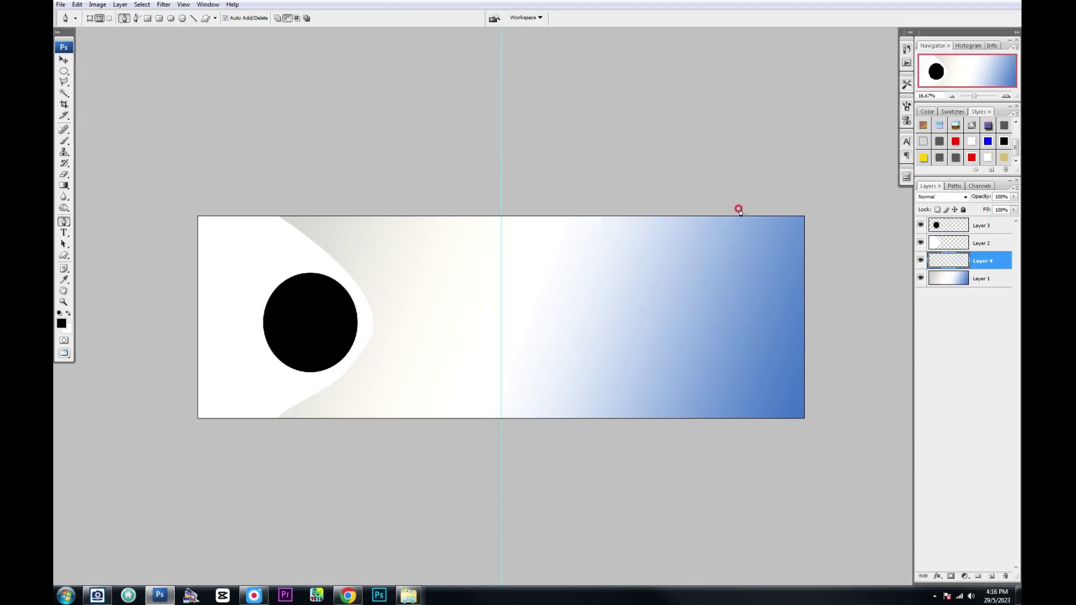
pyautogui.moveTo(600, 256); pyautogui.dragTo(573, 300)
pyautogui.hotkey('ctrl', 'z')
pyautogui.moveTo(687, 256); pyautogui.dragTo(671, 297)
pyautogui.moveTo(593, 330); pyautogui.dragTo(534, 327)
pyautogui.click(501, 327)
pyautogui.click(501, 216)
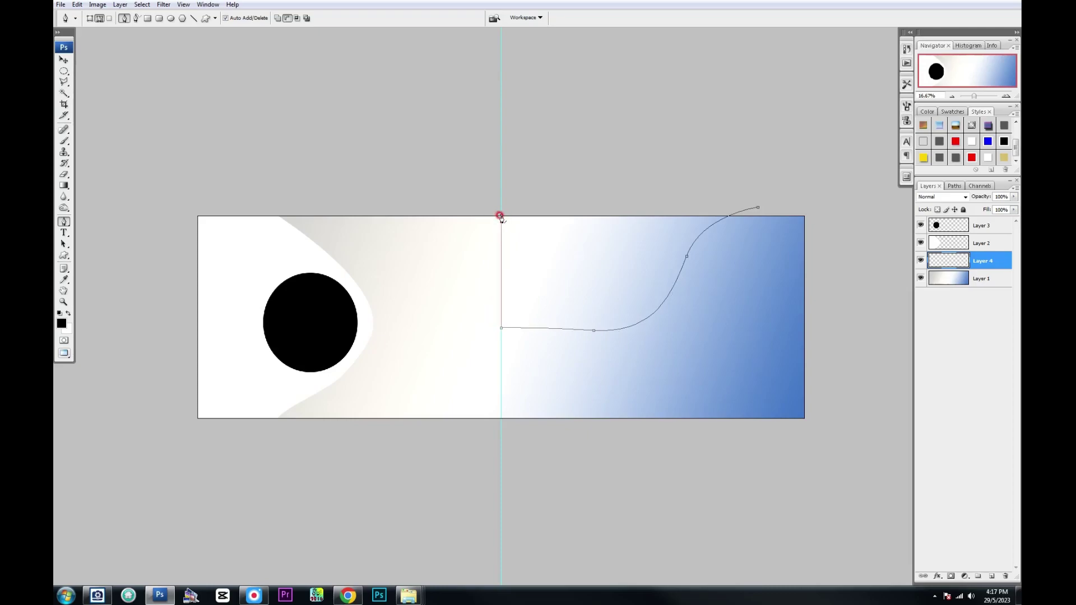
pyautogui.click(743, 202)
pyautogui.rightClick(595, 232)
pyautogui.click(629, 288)
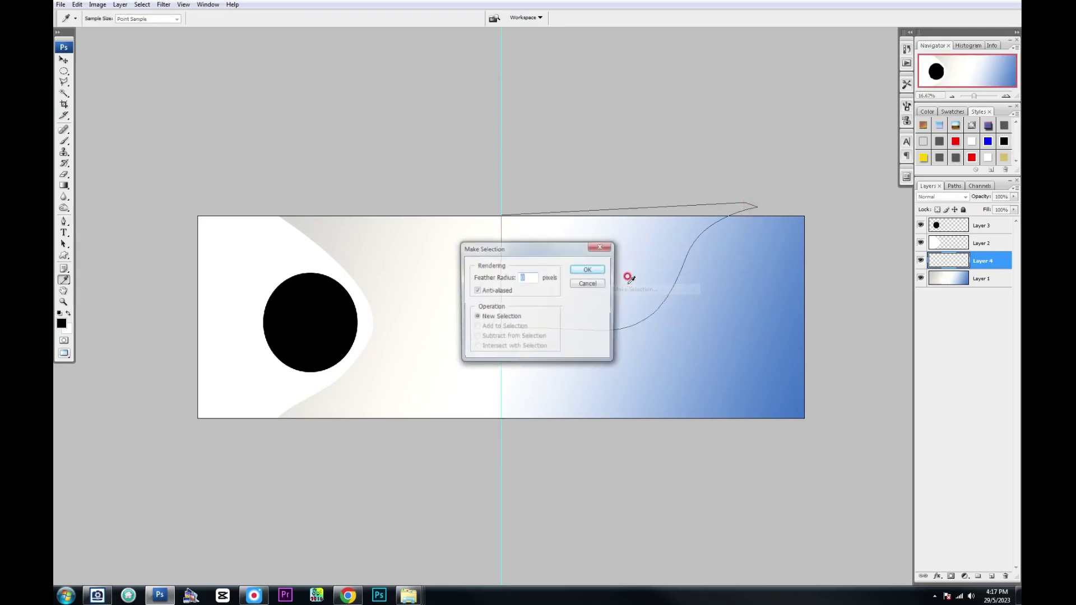
pyautogui.press('Return')
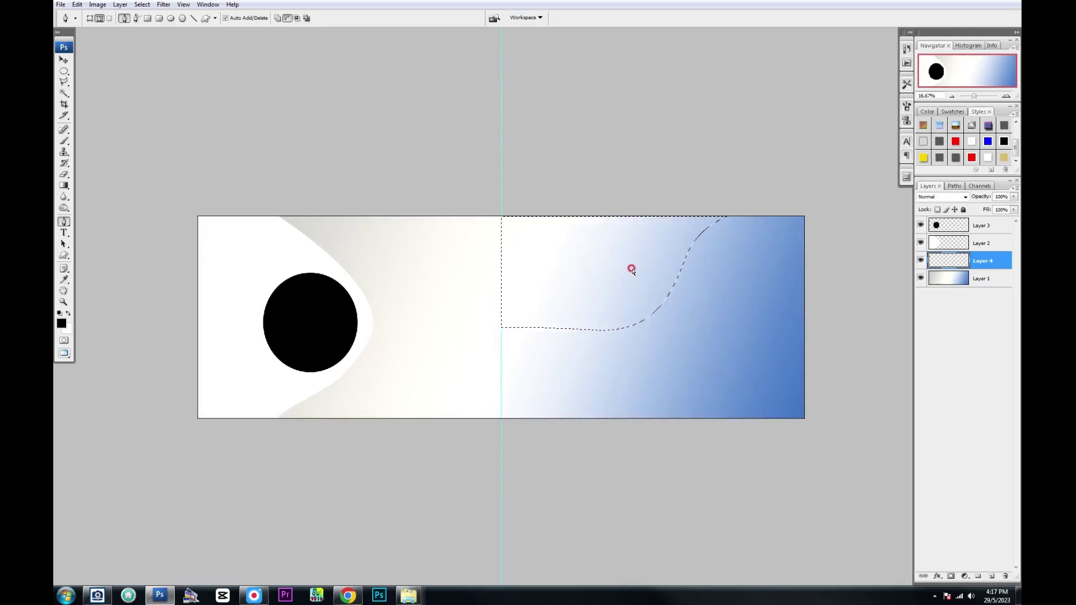
# Fill the banner selection with black on the empty banner layer
pyautogui.hotkey('ctrl', 'j')
pyautogui.click(539, 317)
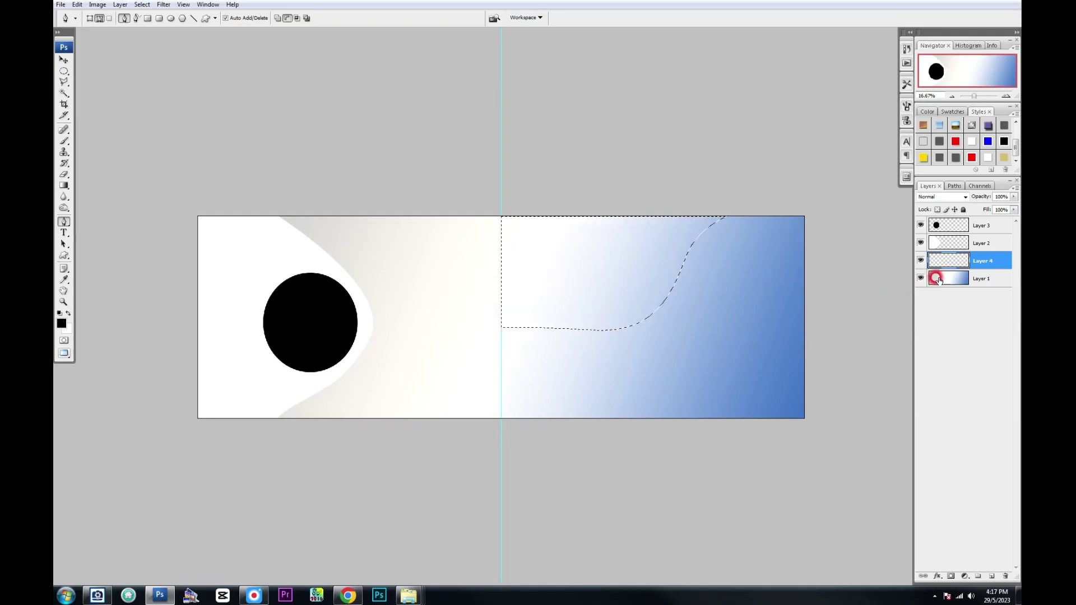
pyautogui.click(945, 279)
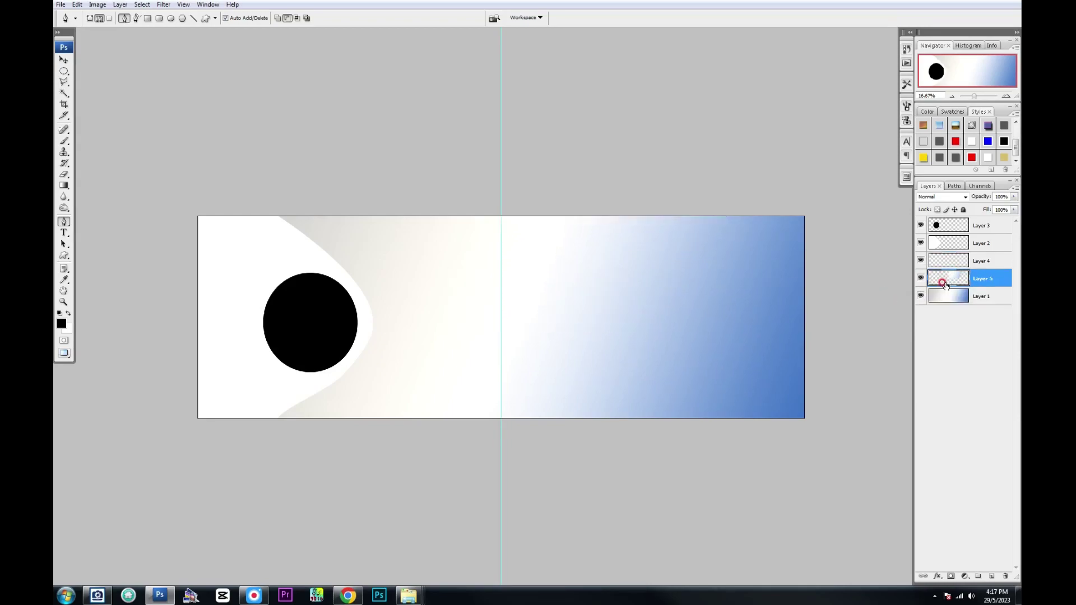
pyautogui.hotkey('alt', ']')
pyautogui.keyDown('ctrl'); pyautogui.click(951, 278); pyautogui.keyUp('ctrl')
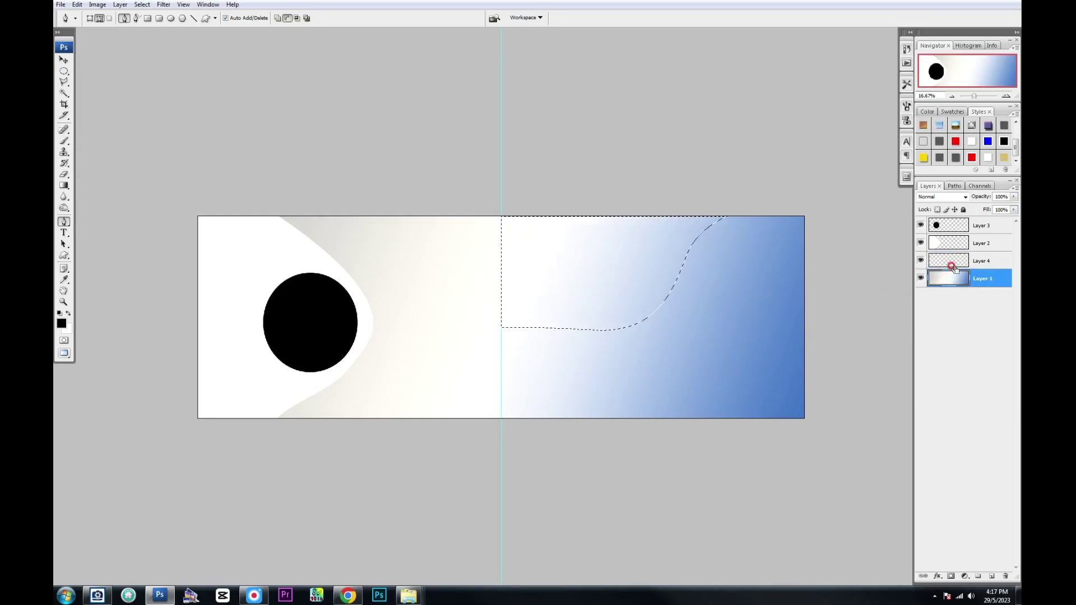
pyautogui.click(952, 267)
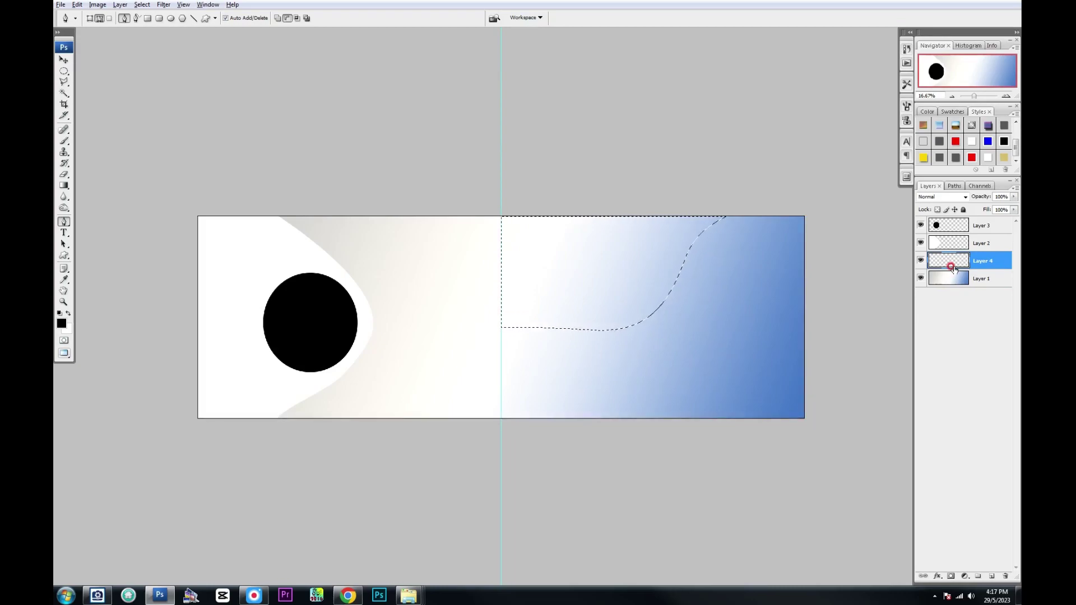
pyautogui.hotkey('alt', 'BackSpace')
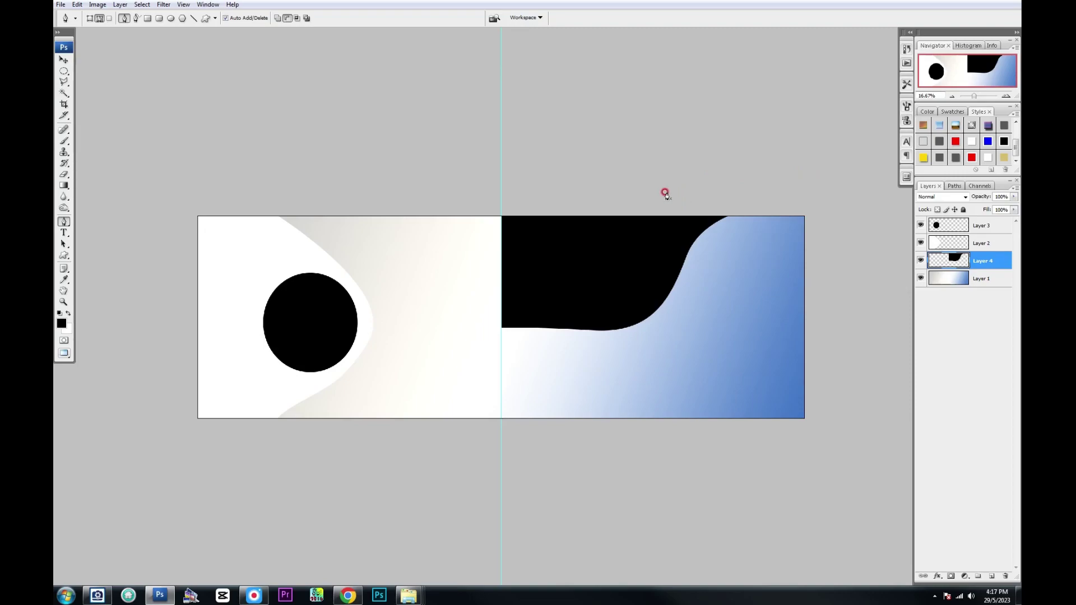
pyautogui.press('v')
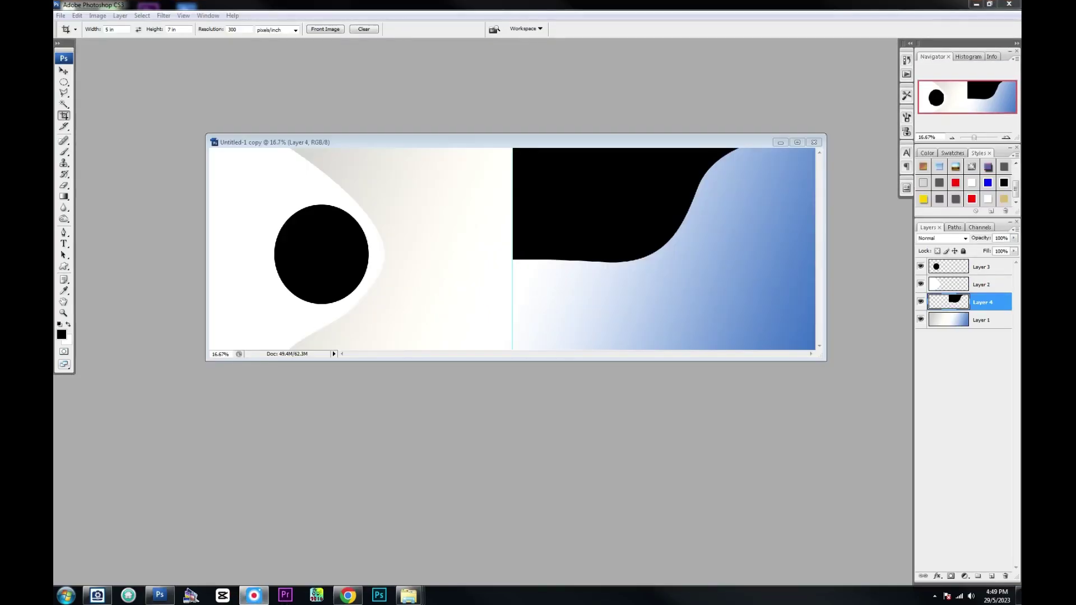
# Duplicate the black banner beneath the original and fill the copy white
pyautogui.click(384, 324)
pyautogui.press('v')
pyautogui.click(472, 287)
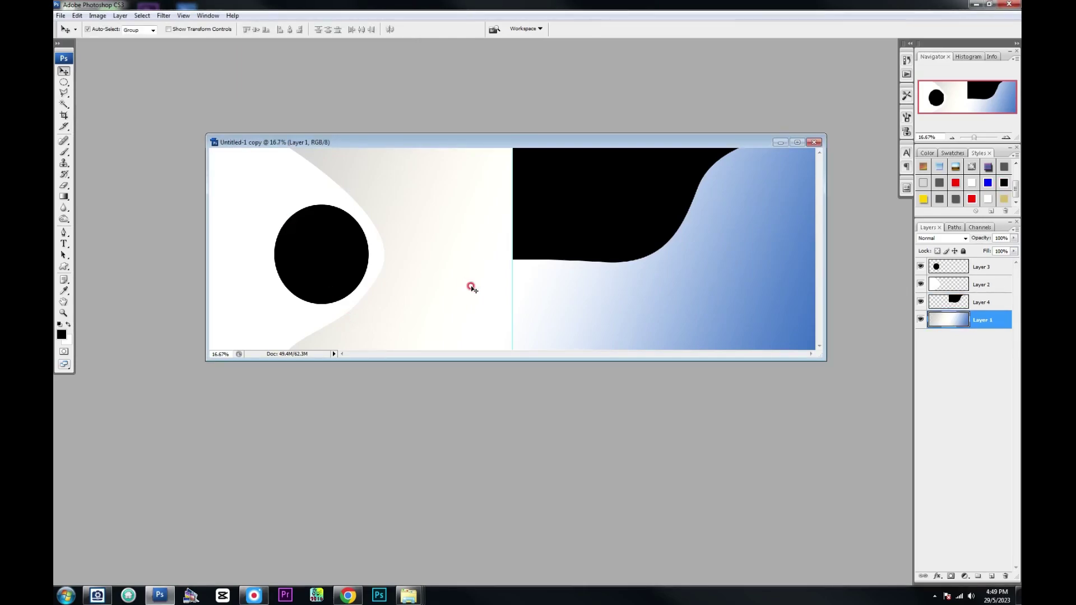
pyautogui.press('f')
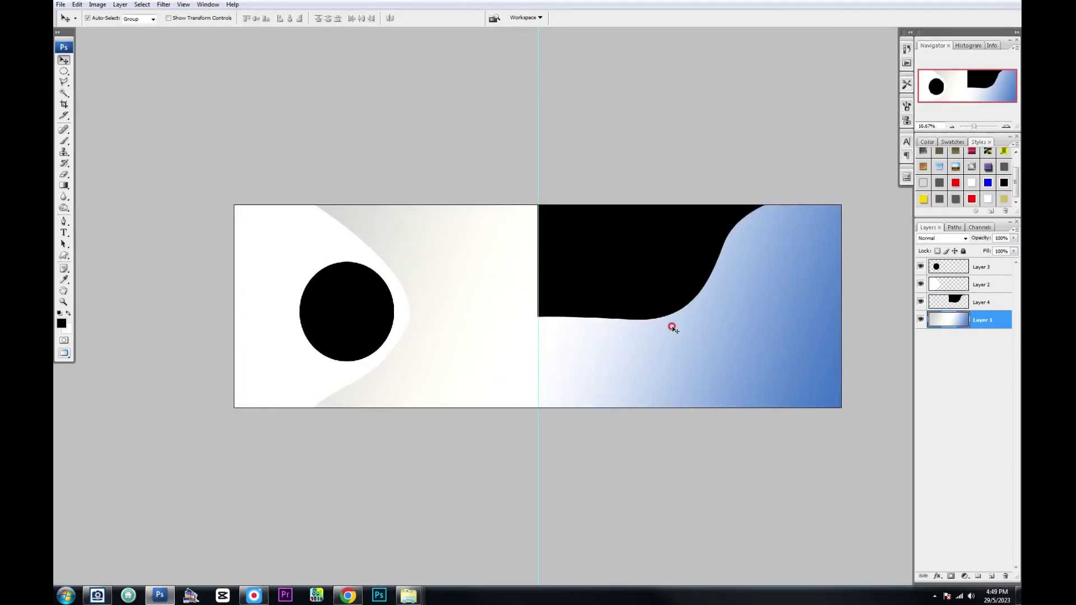
pyautogui.moveTo(667, 307); pyautogui.dragTo(670, 312)
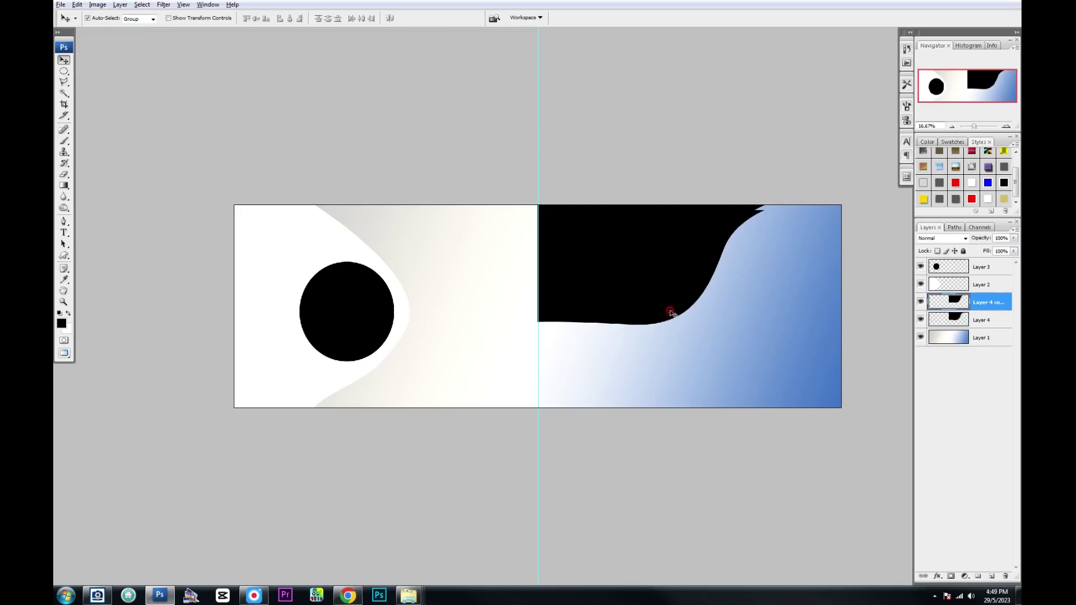
pyautogui.hotkey('ctrl', '[')
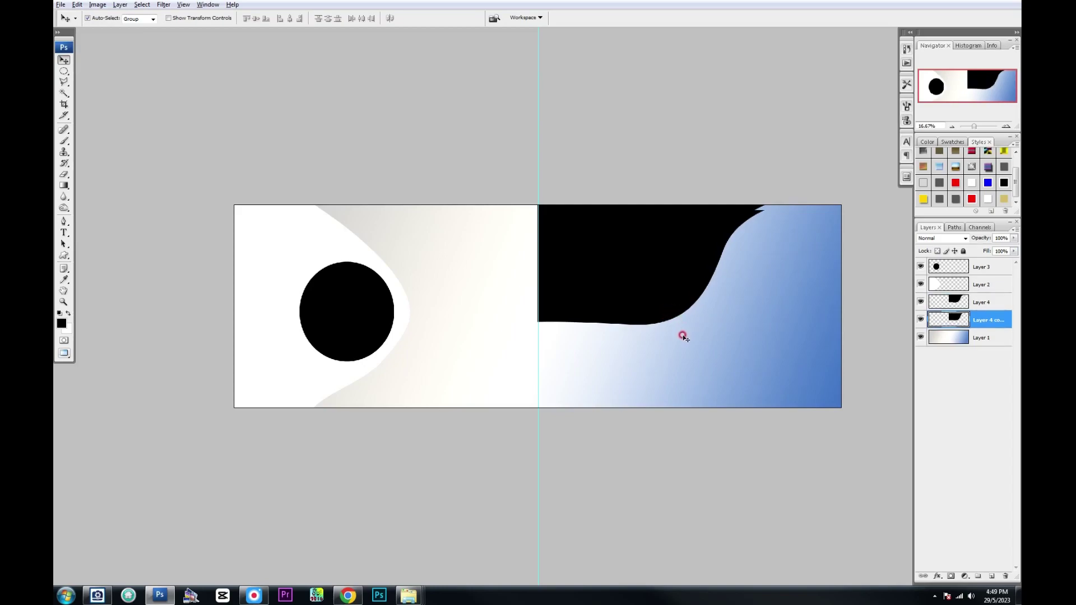
pyautogui.keyDown('ctrl'); pyautogui.click(947, 324); pyautogui.keyUp('ctrl')
pyautogui.hotkey('ctrl', 'BackSpace')
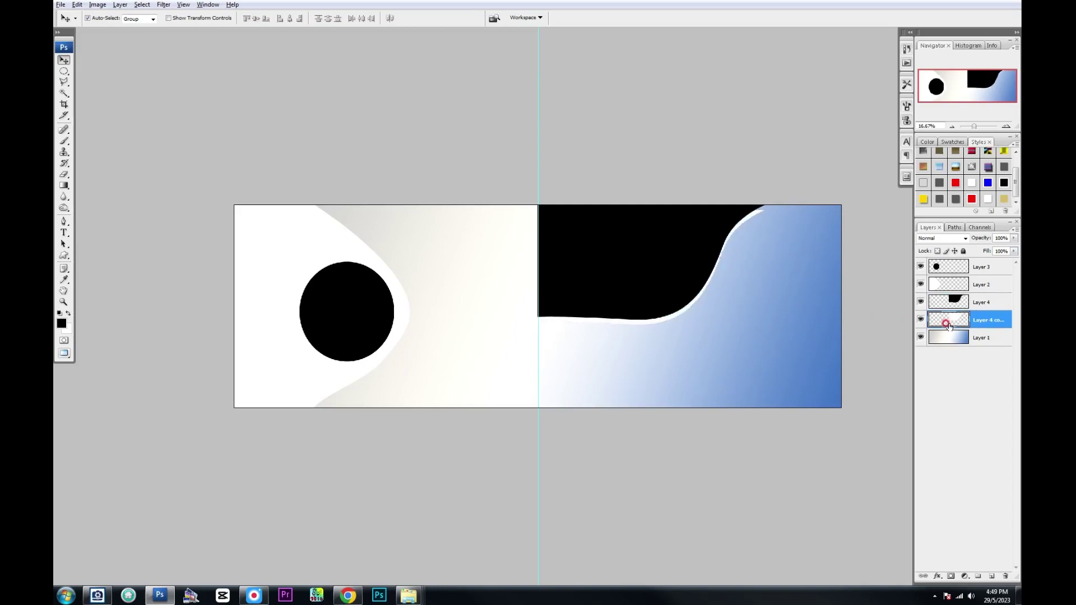
# Enlarge the white banner copy slightly and set it to 50% opacity
pyautogui.hotkey('ctrl', 't')
pyautogui.moveTo(765, 211); pyautogui.dragTo(778, 202)
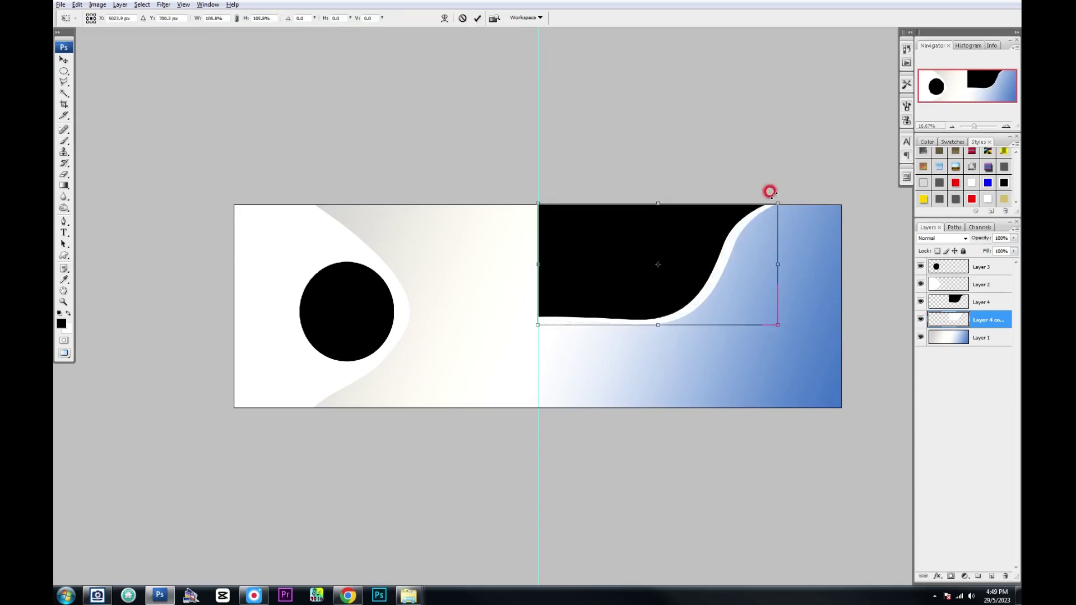
pyautogui.press('Return')
pyautogui.click(690, 252)
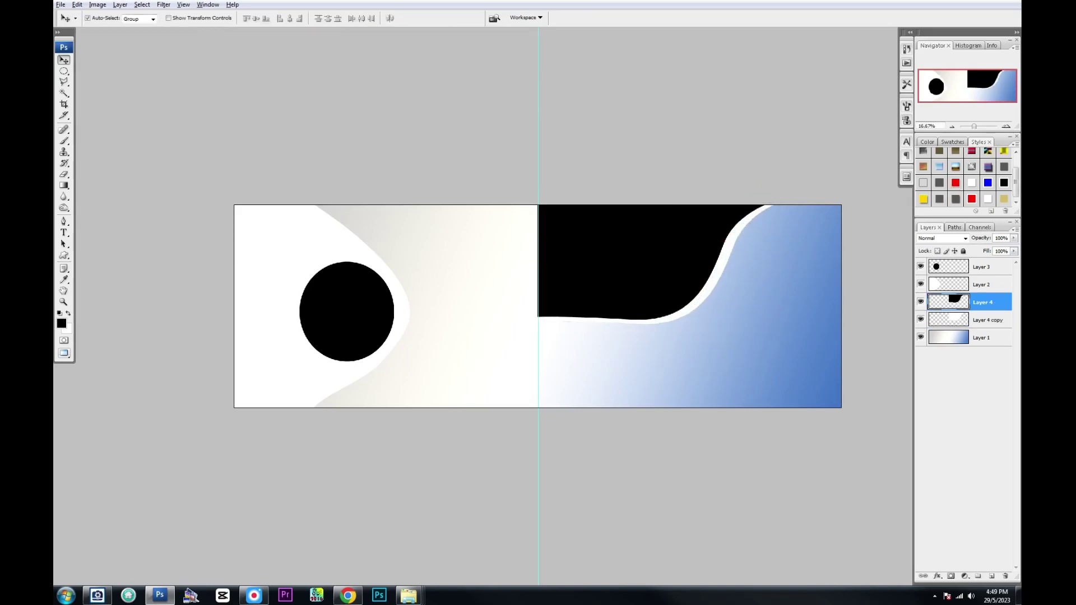
pyautogui.click(690, 307)
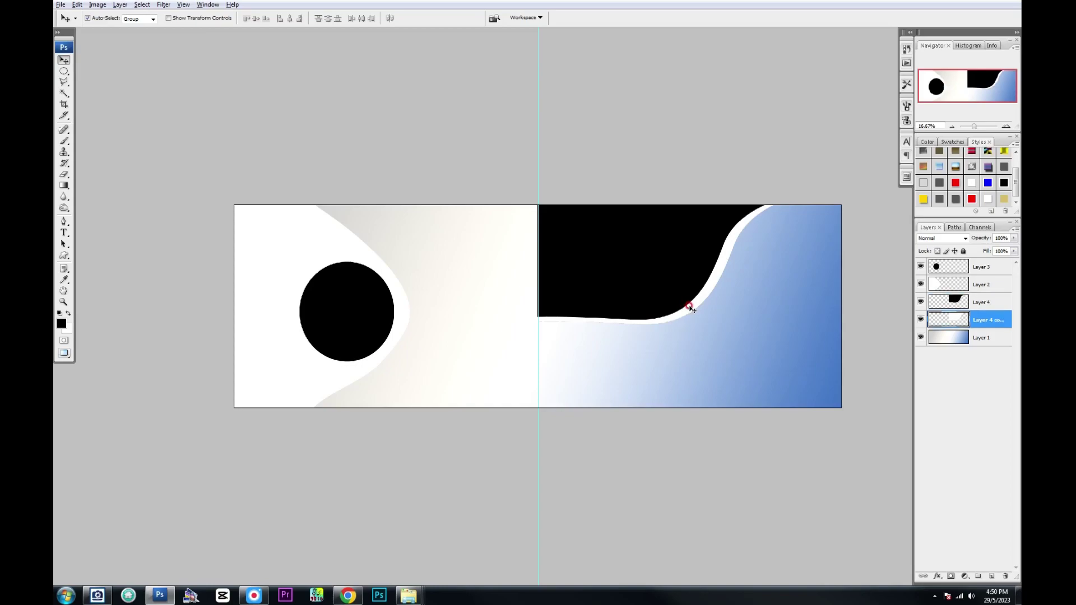
pyautogui.press('5')
# Shrink the black circle slightly and move it up and to the right
pyautogui.click(359, 359)
pyautogui.hotkey('ctrl', 't')
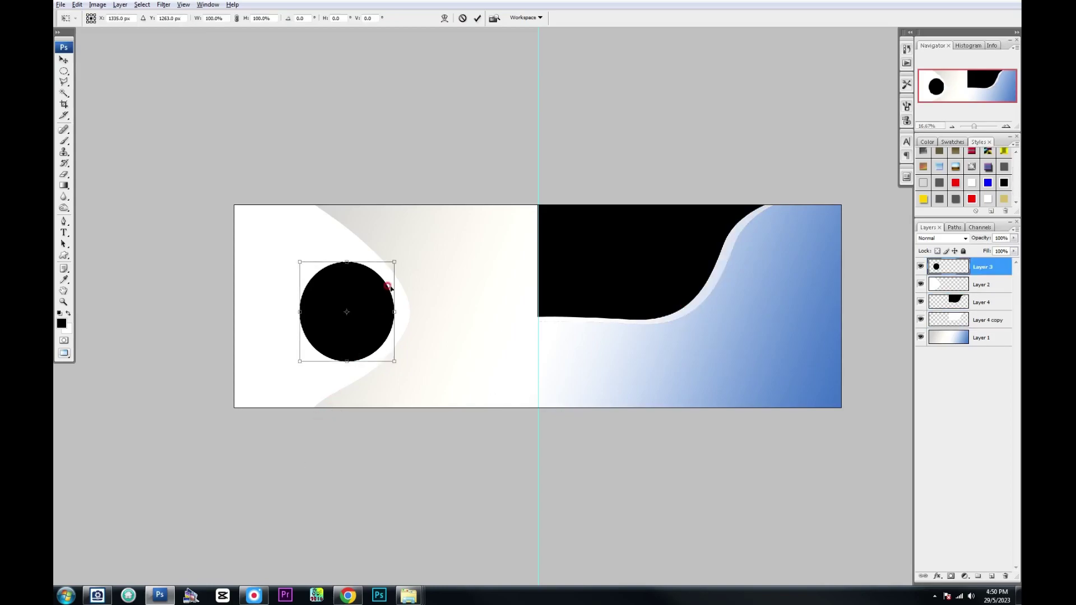
pyautogui.moveTo(394, 261); pyautogui.dragTo(346, 265)
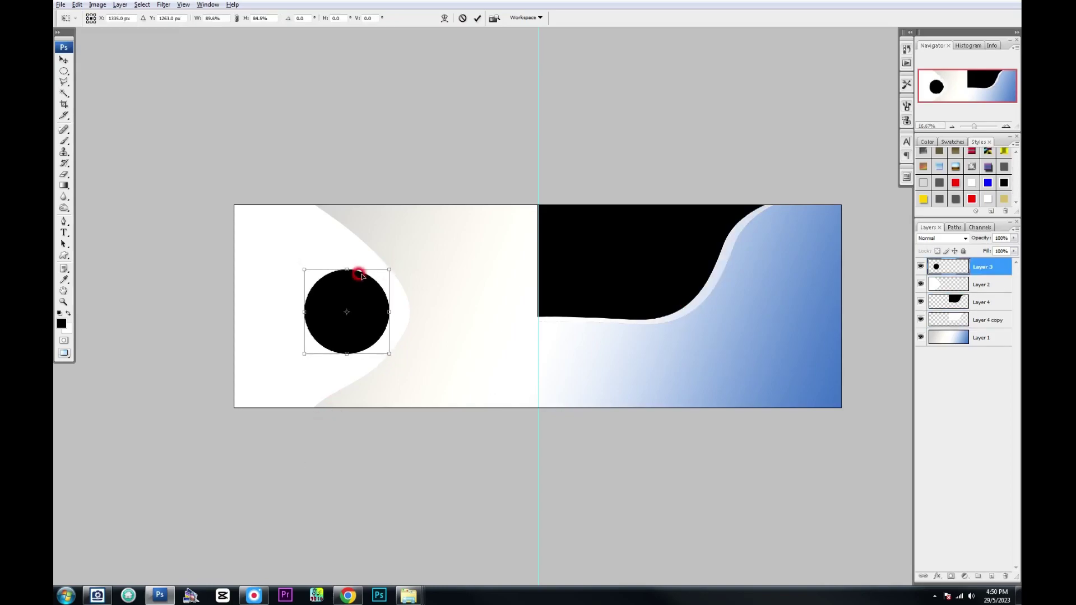
pyautogui.moveTo(364, 304); pyautogui.dragTo(370, 298)
pyautogui.press('Return')
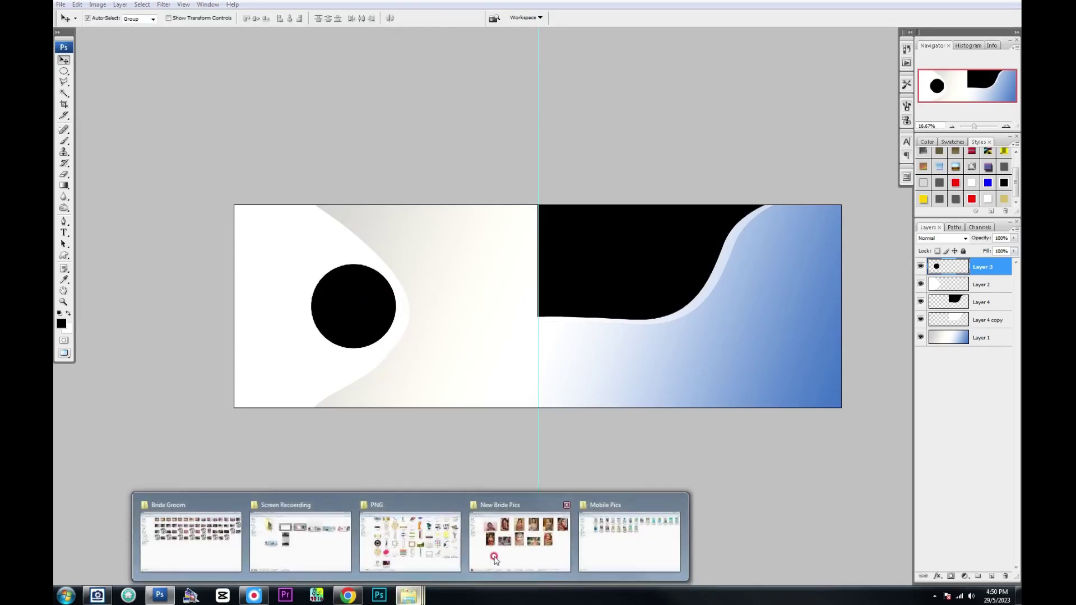
# Paste a bride photo into the curved white shape, then scale and tilt it to fit
pyautogui.click(622, 507)
pyautogui.moveTo(532, 134); pyautogui.dragTo(566, 381)
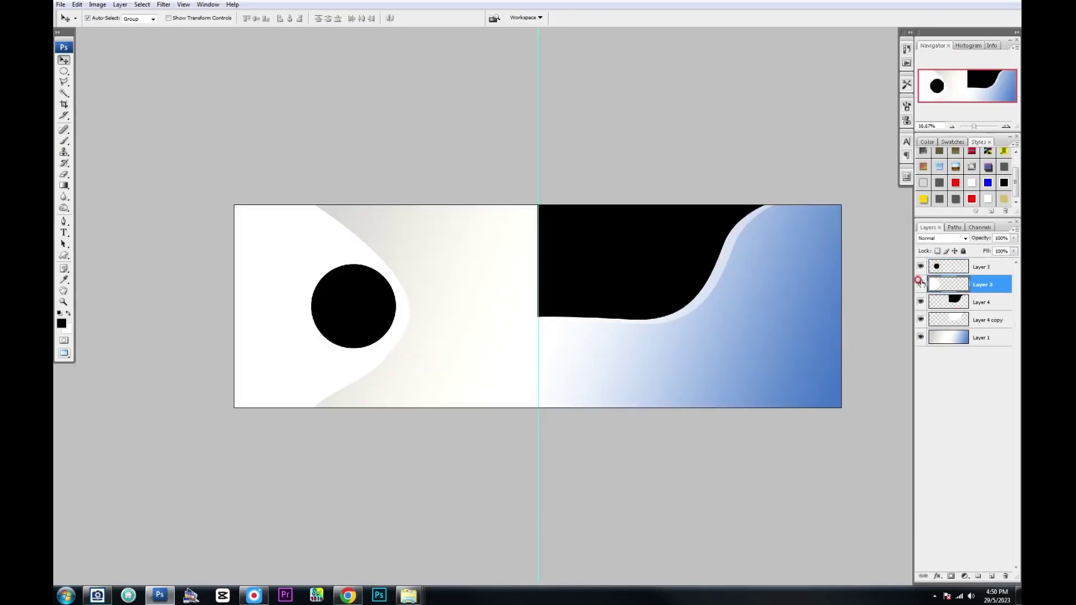
pyautogui.keyDown('ctrl'); pyautogui.click(948, 284); pyautogui.keyUp('ctrl')
pyautogui.hotkey('ctrl', 'shift', 'v')
pyautogui.hotkey('ctrl', 't')
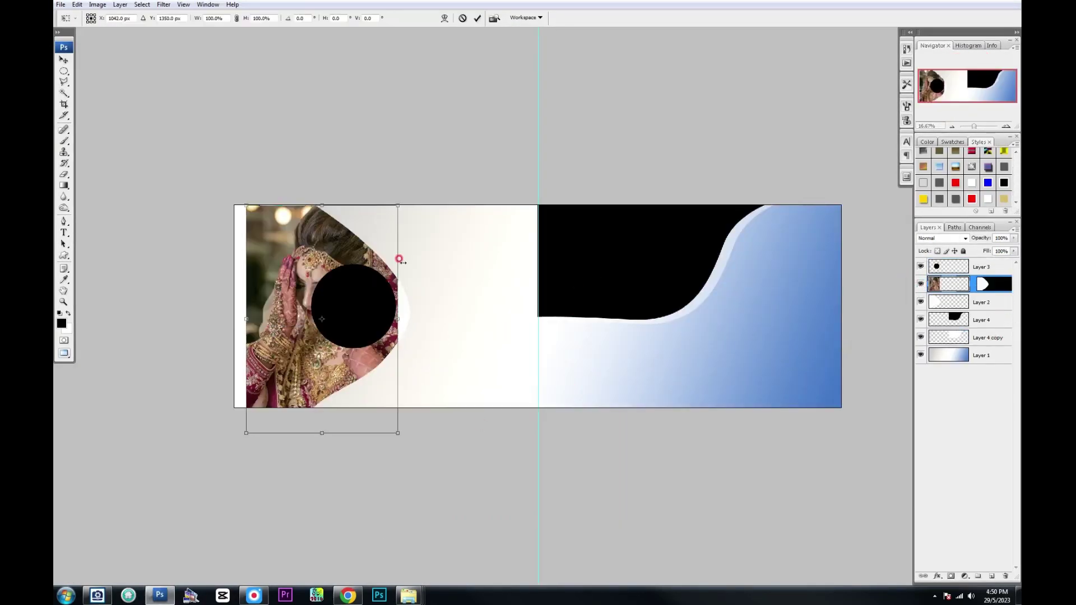
pyautogui.moveTo(401, 258); pyautogui.dragTo(384, 256)
pyautogui.moveTo(378, 185)
pyautogui.mouseDown()
pyautogui.moveTo(379, 161)
pyautogui.moveTo(358, 213)
pyautogui.moveTo(366, 282)
pyautogui.moveTo(355, 328)
pyautogui.moveTo(381, 293)
pyautogui.mouseUp()
pyautogui.press('Return')
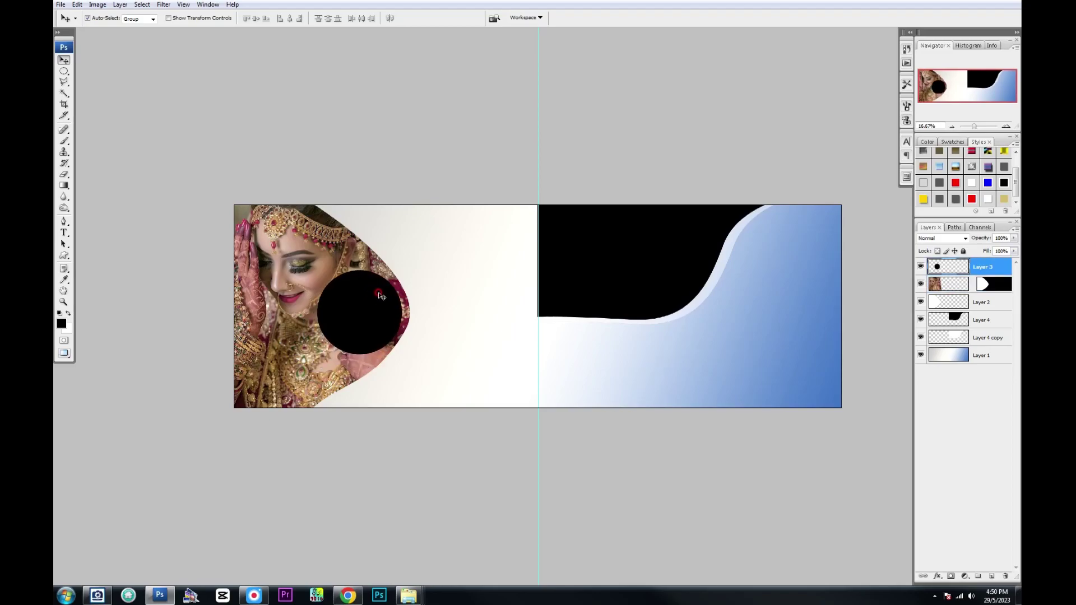
# Merge the photo into its shape layer, duplicate it beneath, and fill the shape black
pyautogui.click(344, 258)
pyautogui.hotkey('ctrl', 'e')
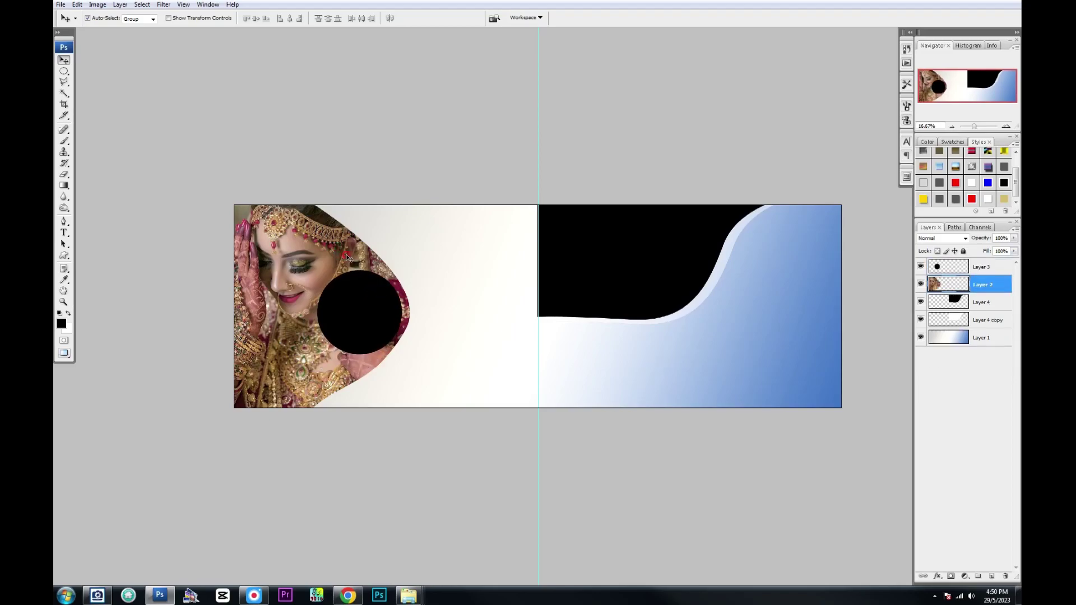
pyautogui.hotkey('ctrl', 'j')
pyautogui.hotkey('ctrl', 't')
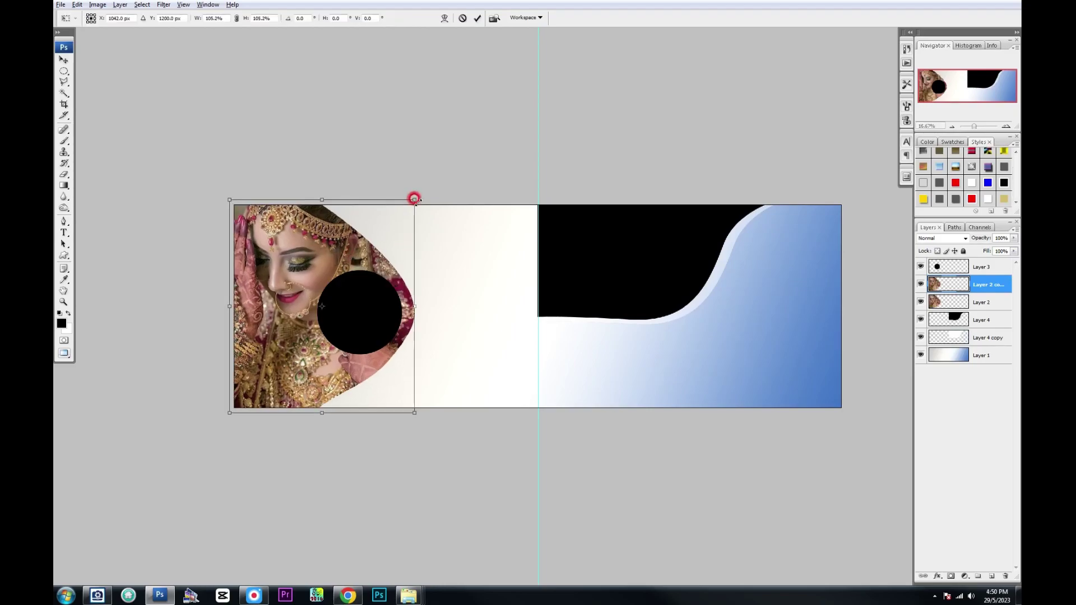
pyautogui.press('Return')
pyautogui.hotkey('ctrl', '[')
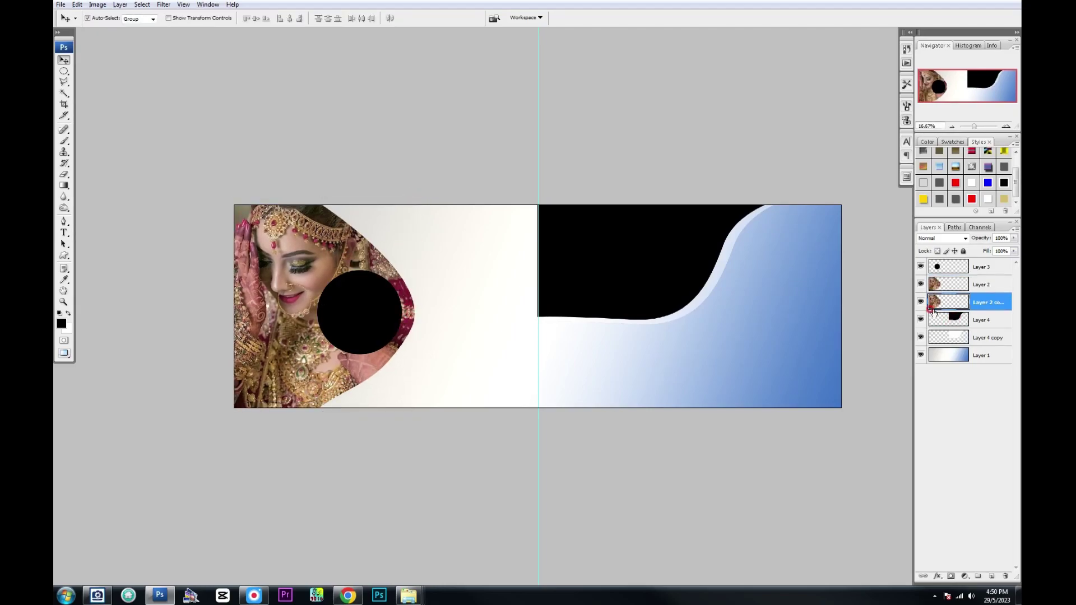
pyautogui.keyDown('ctrl'); pyautogui.click(931, 307); pyautogui.keyUp('ctrl')
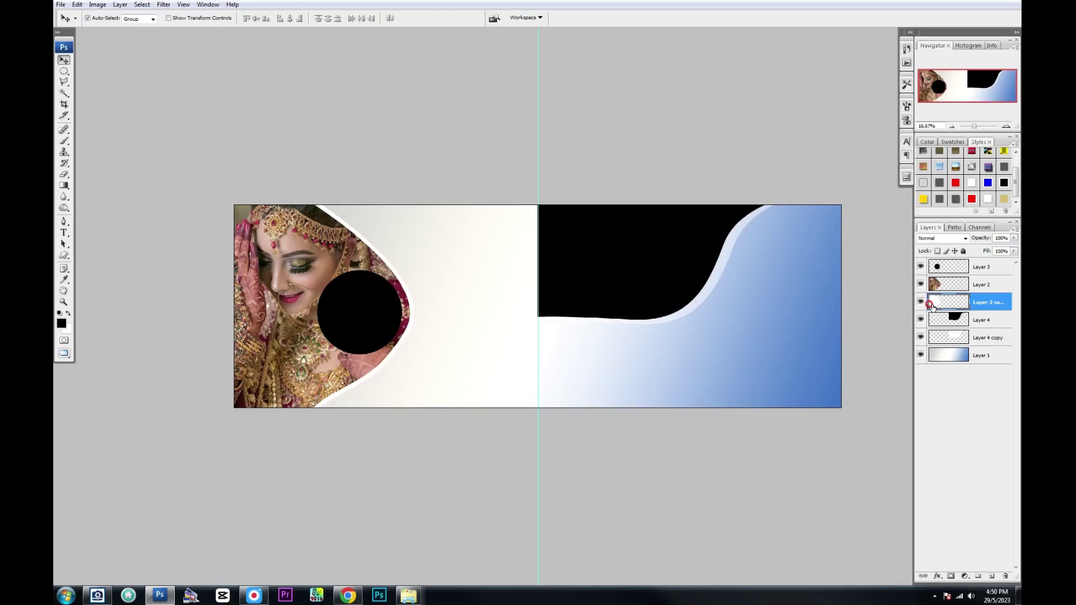
pyautogui.hotkey('alt', 'BackSpace')
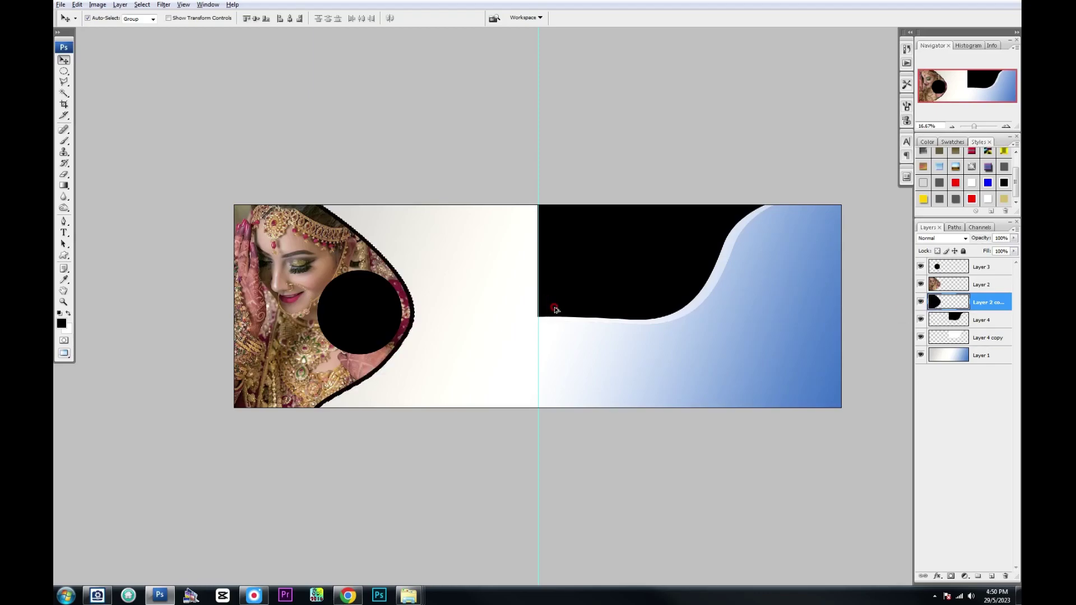
# Apply a white stroke to the bride shape selection on the layer above
pyautogui.hotkey('alt', ']')
pyautogui.hotkey('alt', ']')
pyautogui.hotkey('alt', 'e')
pyautogui.press('s')
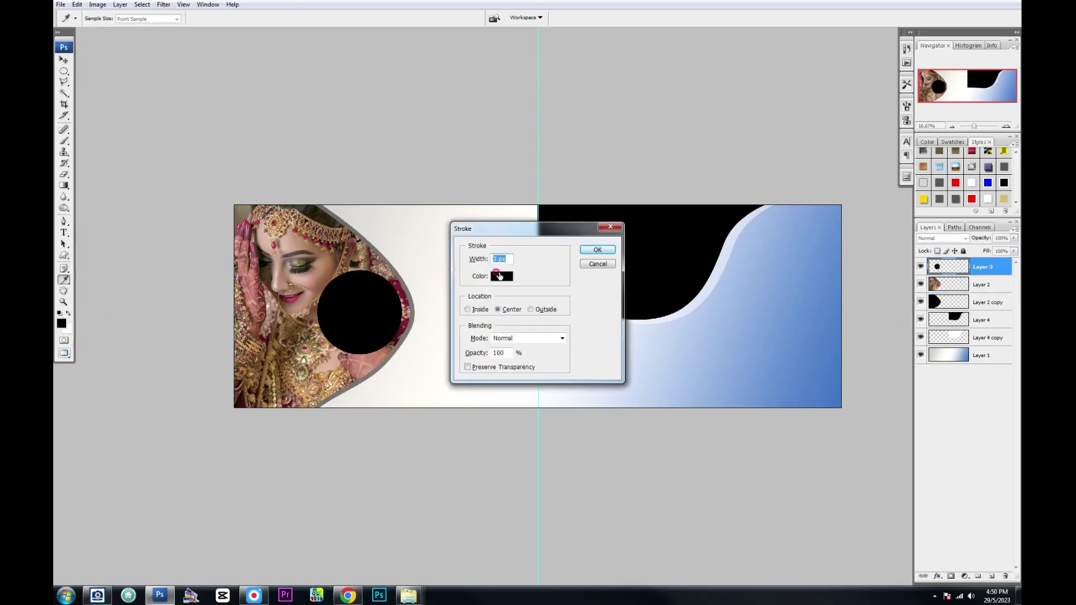
pyautogui.click(498, 276)
pyautogui.press('Return')
pyautogui.press('Return')
pyautogui.press('v')
# Stroke the bride photo layer and enlarge the photo slightly
pyautogui.click(376, 268)
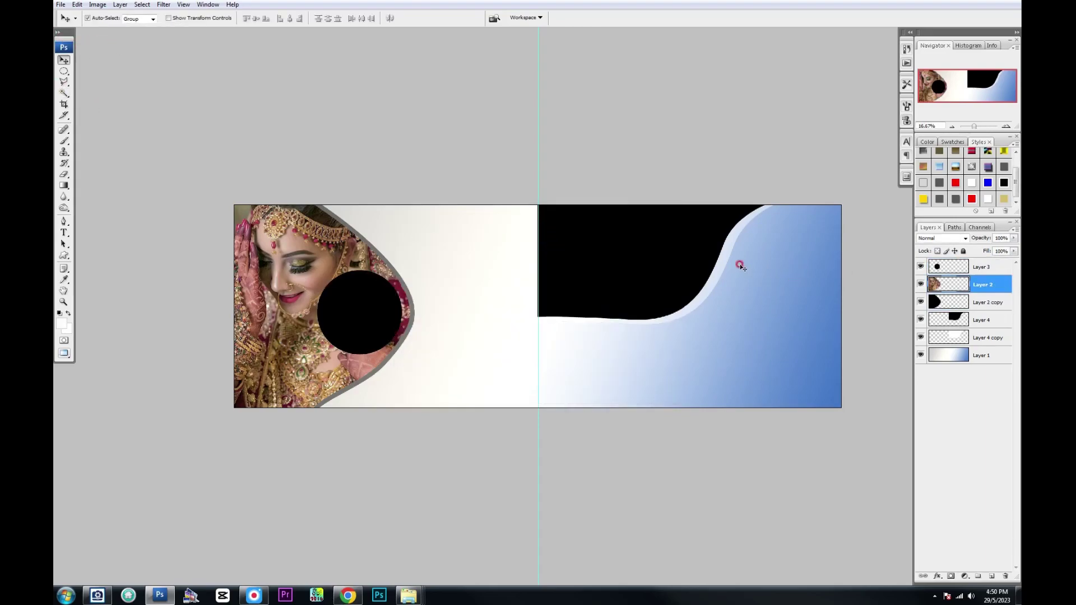
pyautogui.hotkey('alt', 'e')
pyautogui.press('s')
pyautogui.press('Return')
pyautogui.hotkey('ctrl', 't')
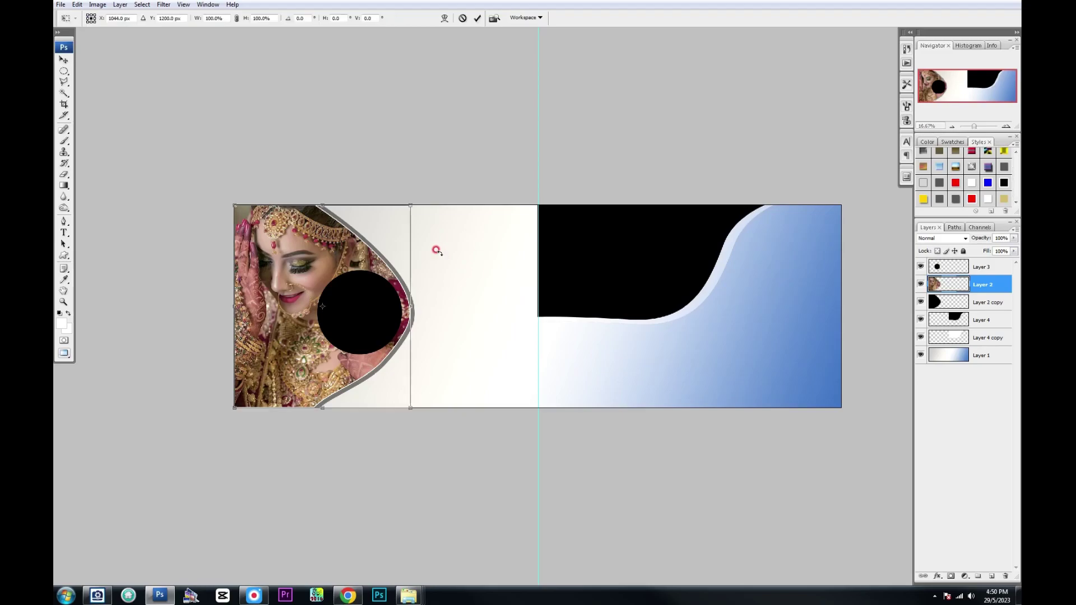
pyautogui.moveTo(412, 201); pyautogui.dragTo(414, 203)
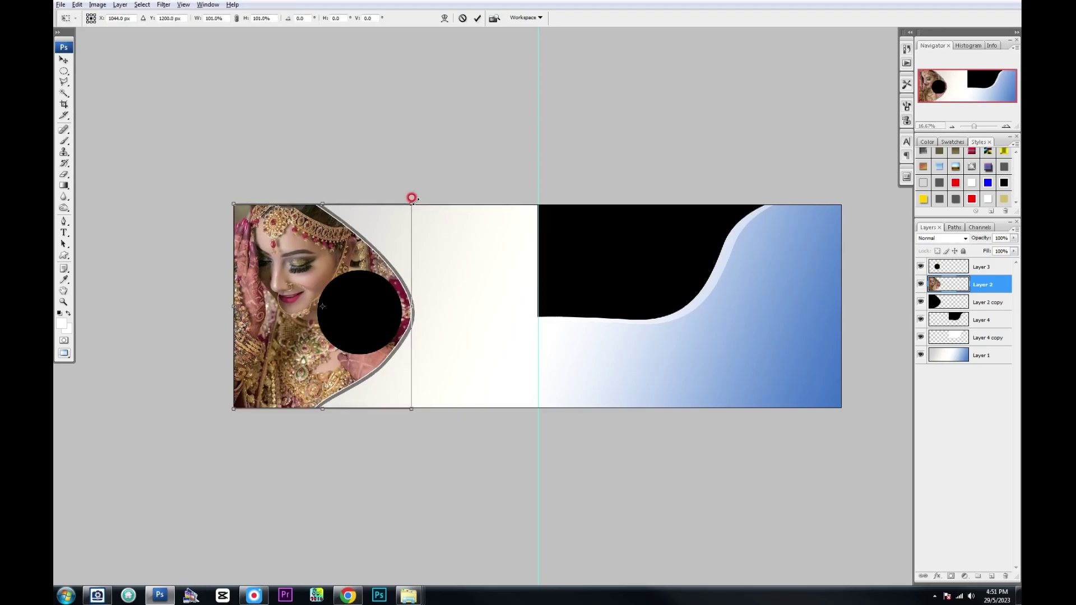
pyautogui.press('Return')
pyautogui.click(414, 310)
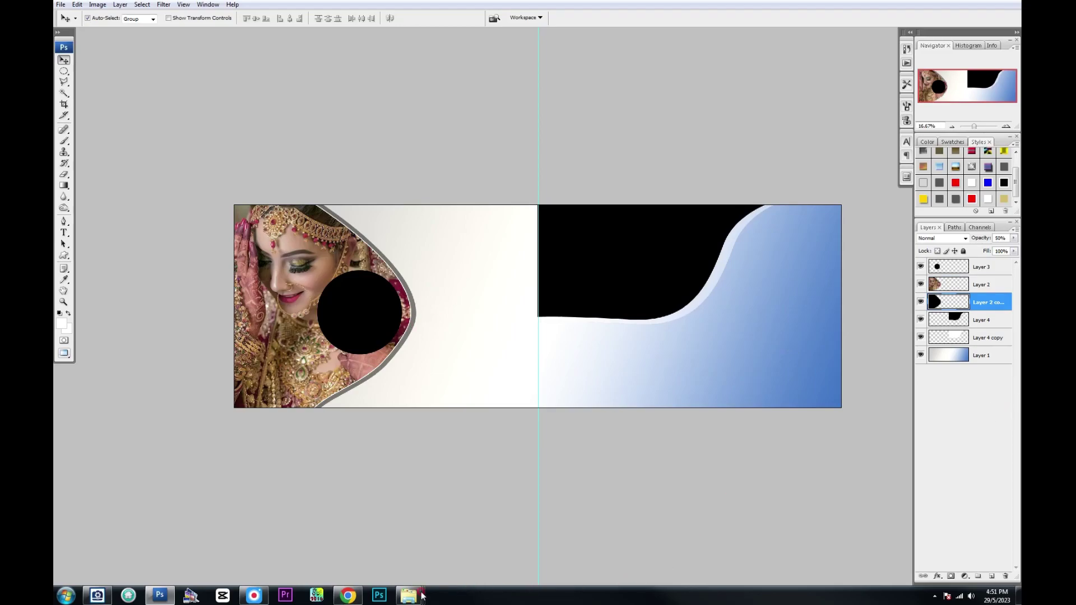
# Bring the bride-with-nath photo into the album, shrink it and clip it inside the black circle
pyautogui.moveTo(408, 596)
pyautogui.click(523, 538)
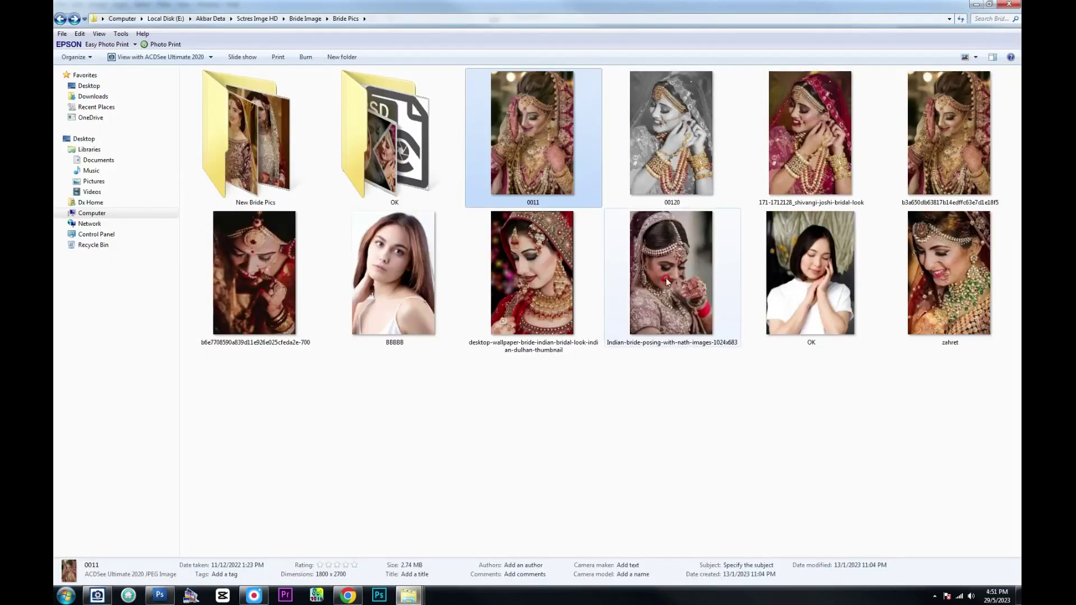
pyautogui.moveTo(667, 282)
pyautogui.mouseDown()
pyautogui.moveTo(311, 320)
pyautogui.moveTo(359, 314)
pyautogui.mouseUp()
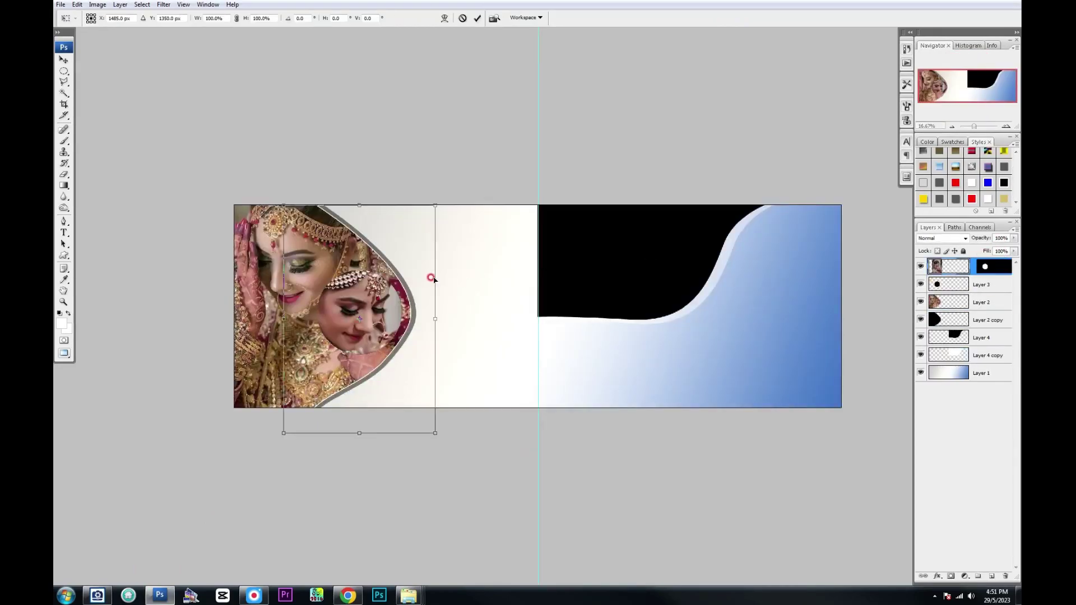
pyautogui.moveTo(428, 193); pyautogui.dragTo(422, 260)
pyautogui.press('Return')
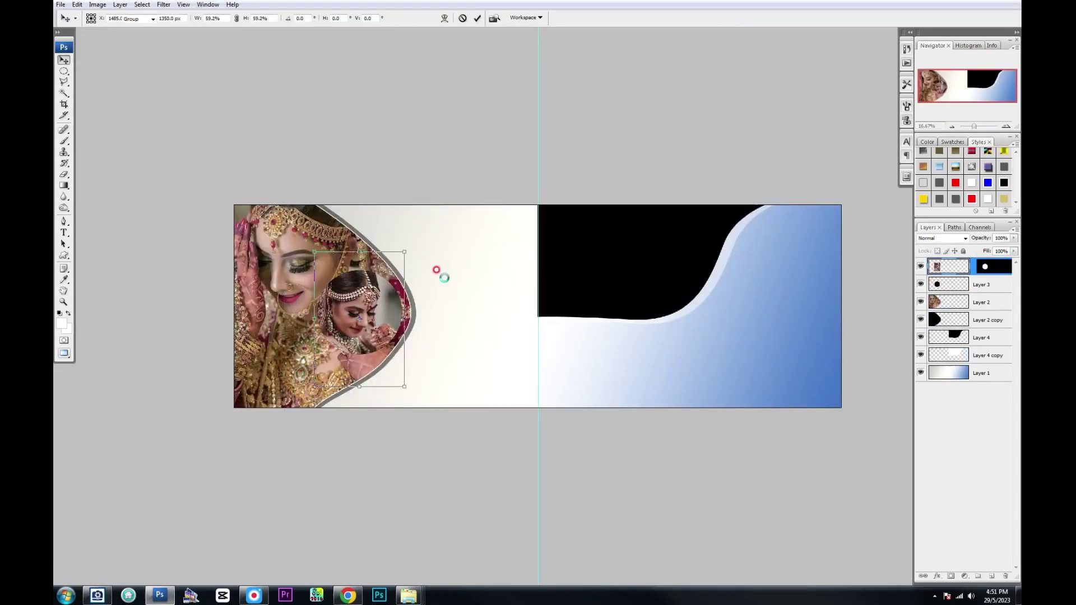
pyautogui.hotkey('ctrl', 'e')
# Ring the circle in white and give the circle photo a drop shadow
pyautogui.hotkey('ctrl', 't')
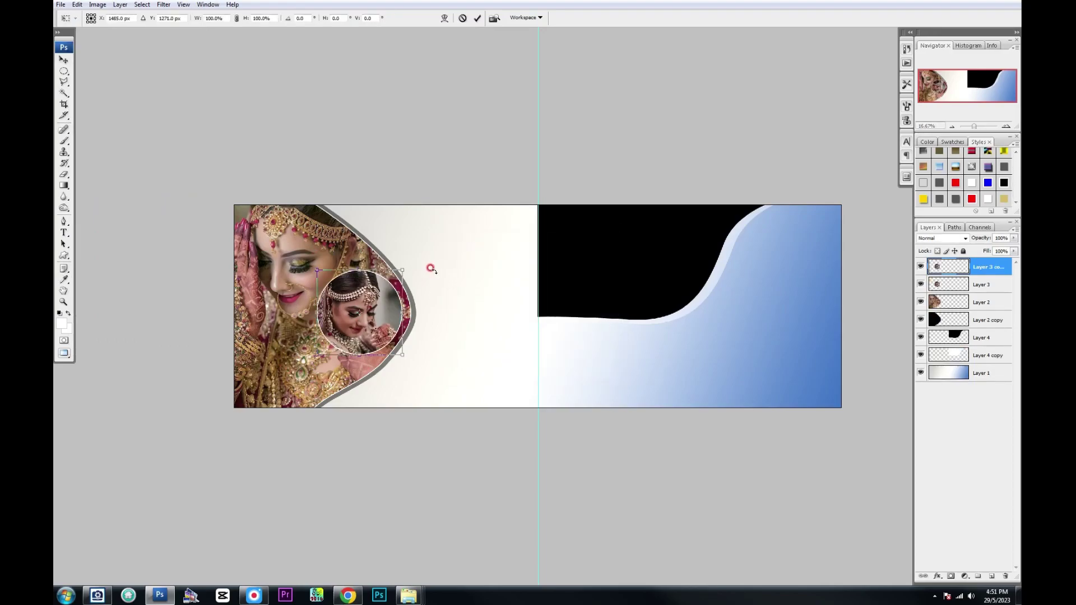
pyautogui.press('Return')
pyautogui.click(761, 357)
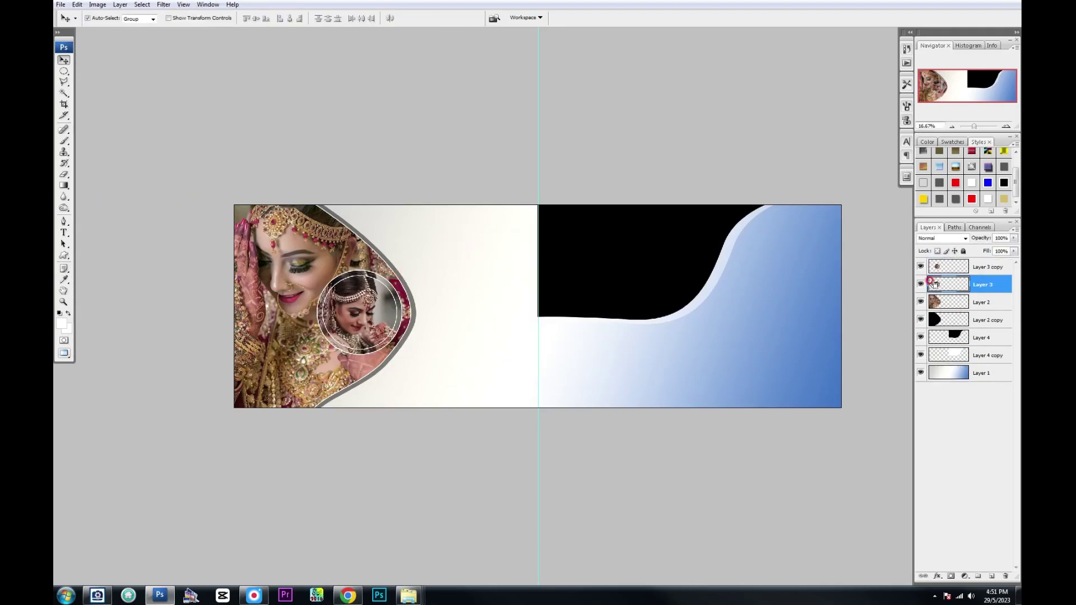
pyautogui.keyDown('ctrl'); pyautogui.click(933, 283); pyautogui.keyUp('ctrl')
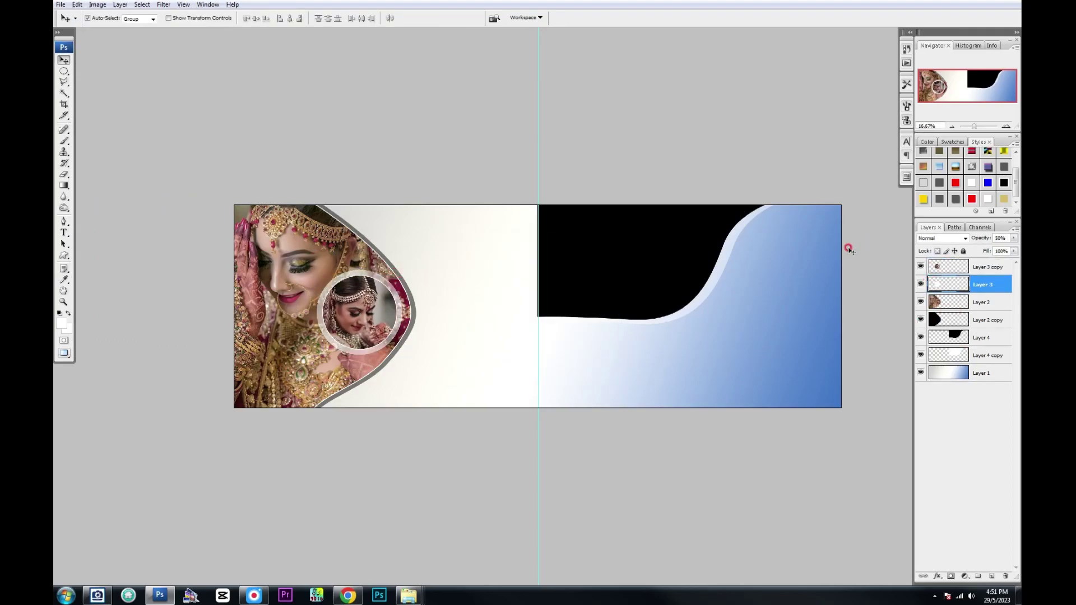
pyautogui.click(390, 317)
pyautogui.click(946, 199)
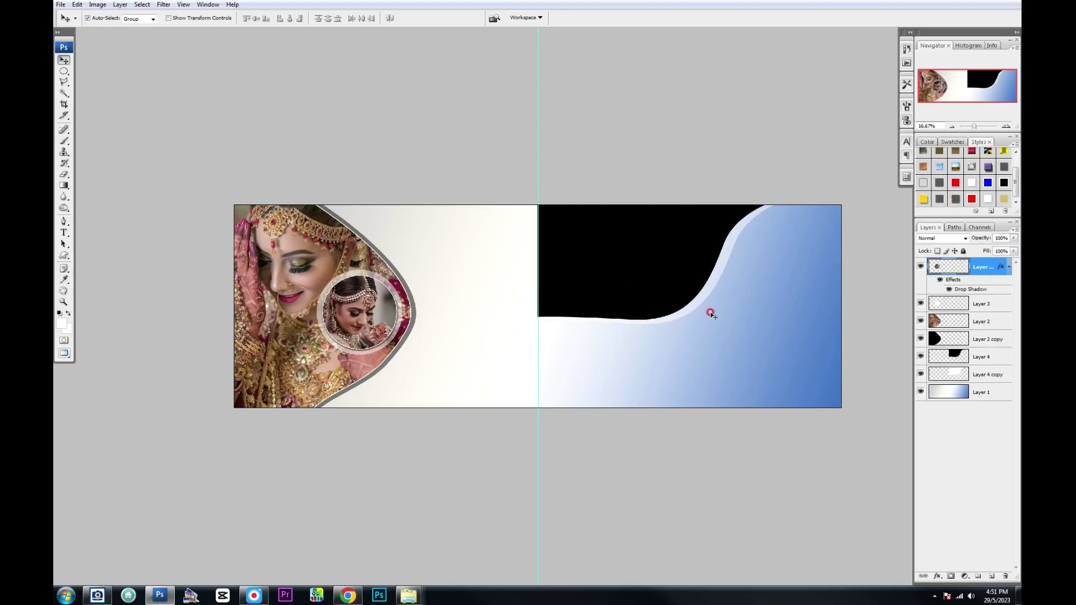
# Bring in the close-up bride photo and draw a feathered oval selection over the blank white area
pyautogui.click(527, 542)
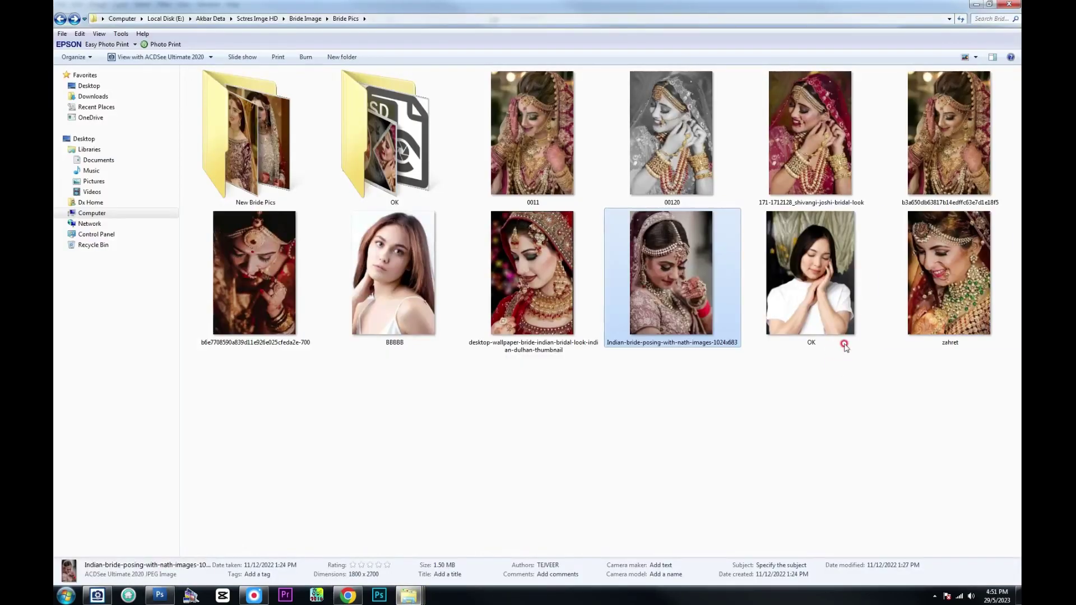
pyautogui.moveTo(207, 313); pyautogui.dragTo(438, 414)
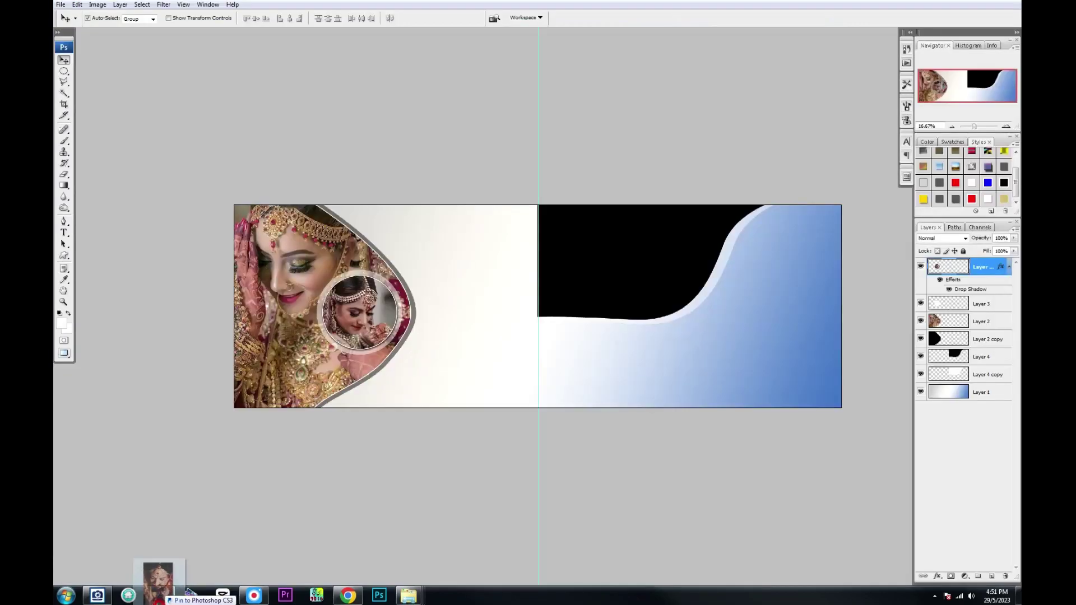
pyautogui.press('m')
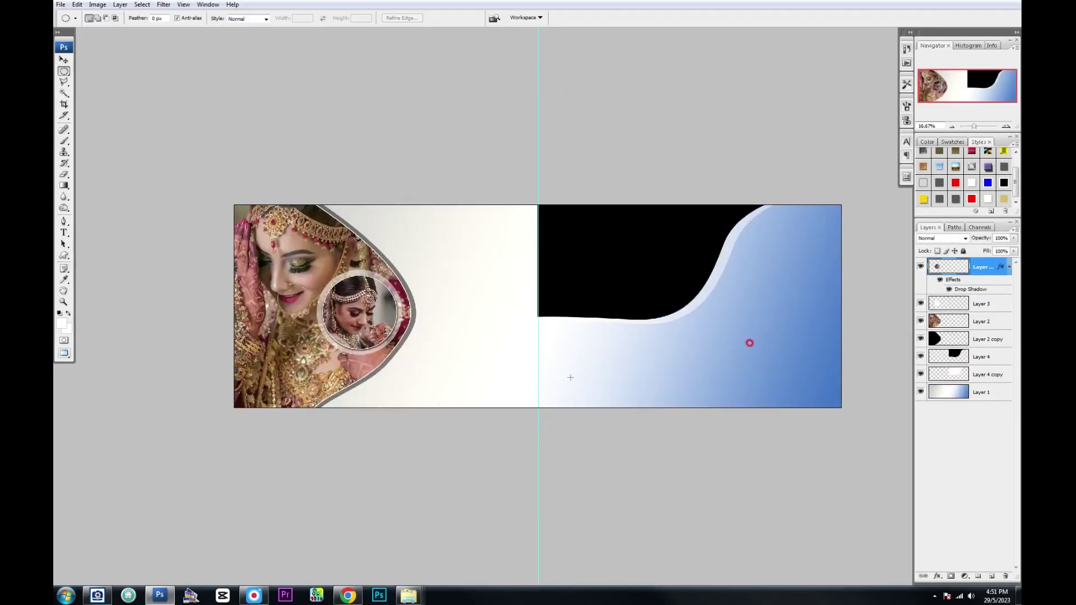
pyautogui.click(952, 373)
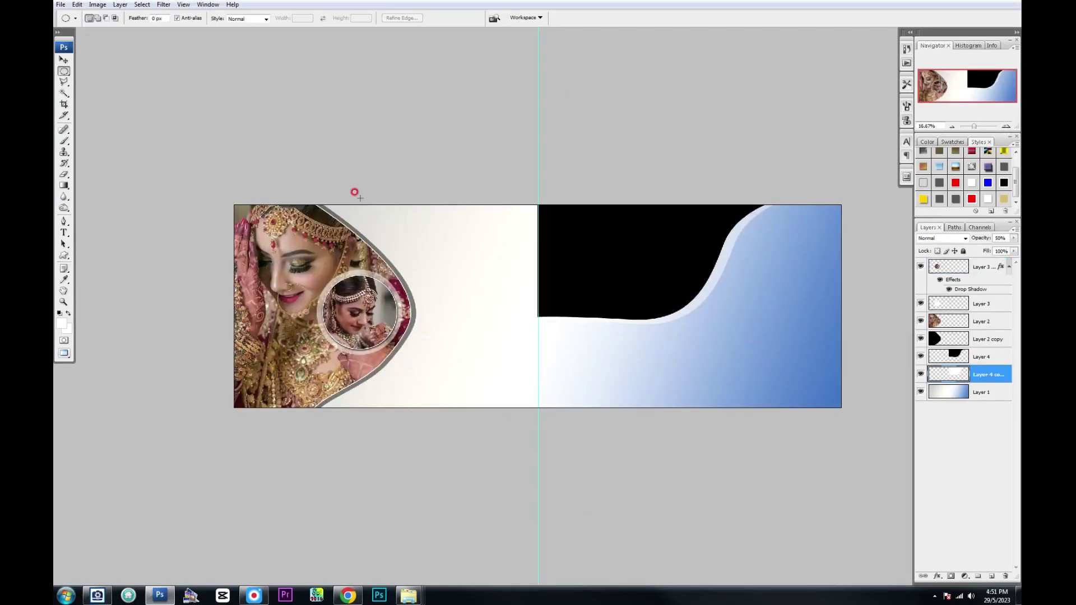
pyautogui.moveTo(358, 196); pyautogui.dragTo(529, 400)
pyautogui.hotkey('alt', 'ctrl', 'd')
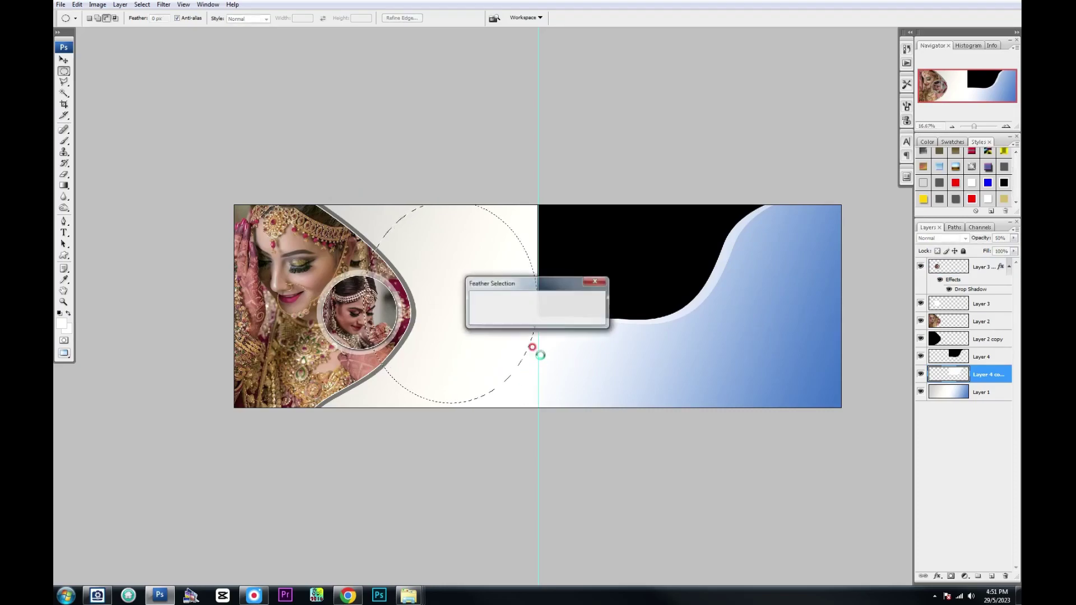
pyautogui.press('Return')
# Paste the close-up into the oval, enlarge and reposition it, and fade it to 50% opacity
pyautogui.hotkey('ctrl', 'shift', 'v')
pyautogui.hotkey('ctrl', 't')
pyautogui.moveTo(525, 205); pyautogui.dragTo(556, 164)
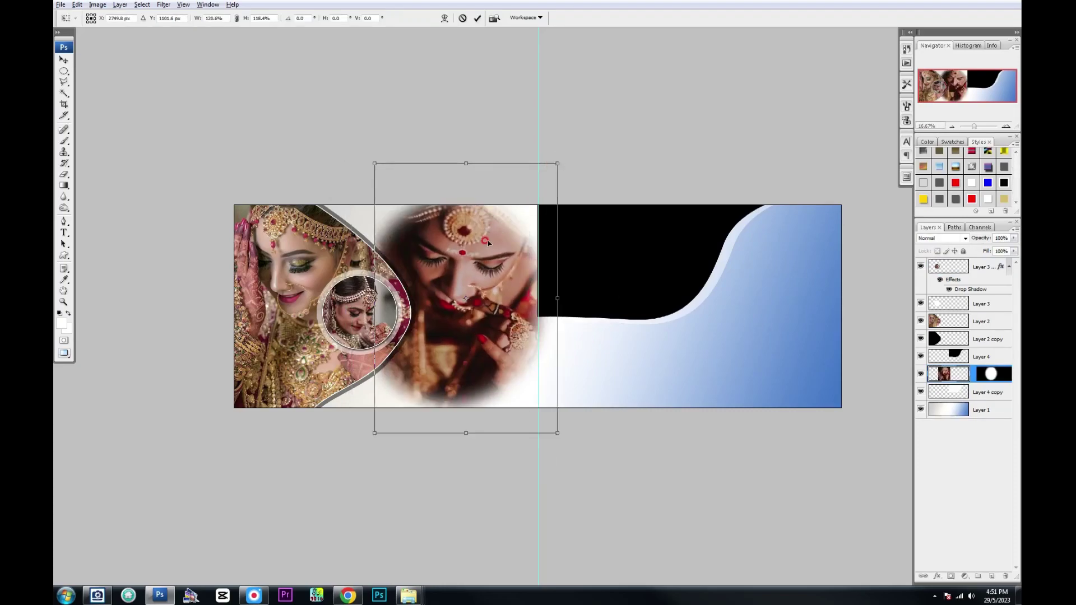
pyautogui.moveTo(521, 204); pyautogui.dragTo(540, 183)
pyautogui.moveTo(495, 242); pyautogui.dragTo(504, 229)
pyautogui.press('Return')
pyautogui.press('5')
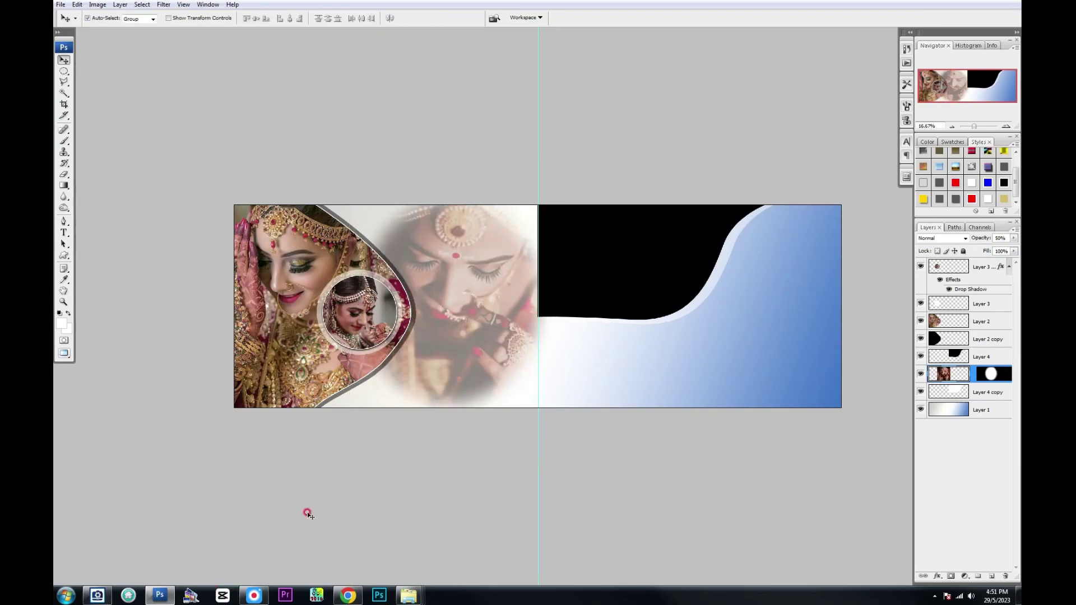
# Bring photo A (8) from New Bride Pics and select a rectangle over the right page's black area
pyautogui.click(516, 532)
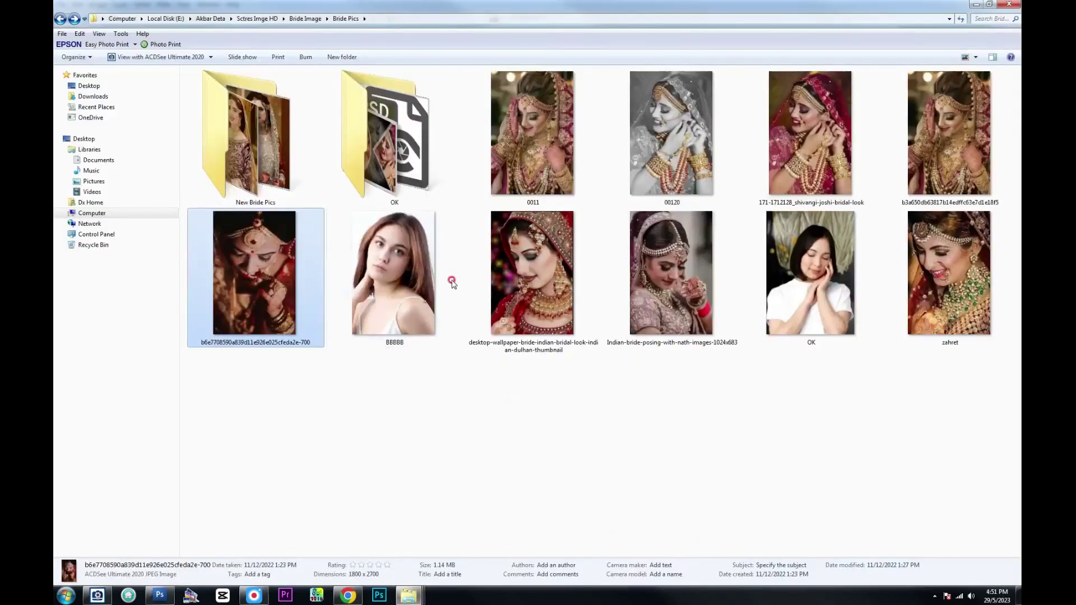
pyautogui.doubleClick(295, 160)
pyautogui.moveTo(394, 292)
pyautogui.mouseDown()
pyautogui.moveTo(165, 601)
pyautogui.moveTo(746, 383)
pyautogui.mouseUp()
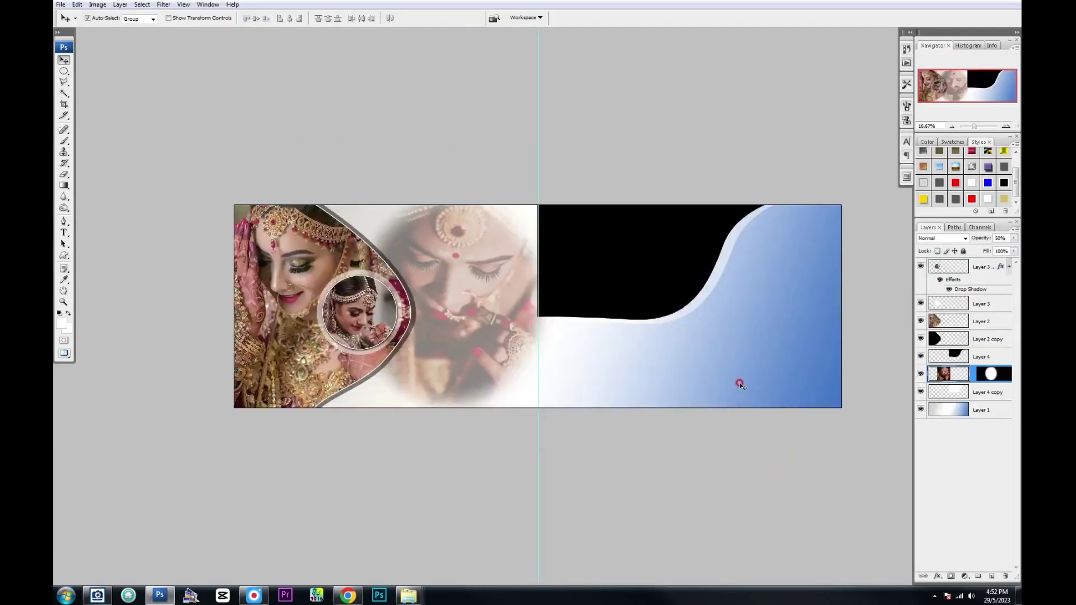
pyautogui.press('m')
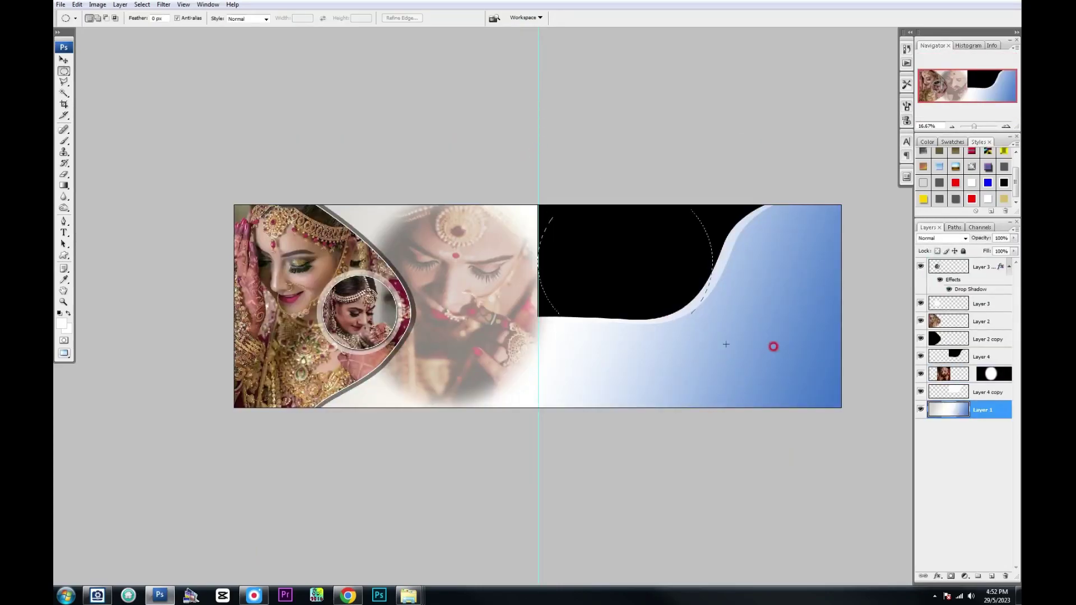
pyautogui.rightClick(64, 71)
pyautogui.click(107, 69)
pyautogui.moveTo(538, 205); pyautogui.dragTo(672, 329)
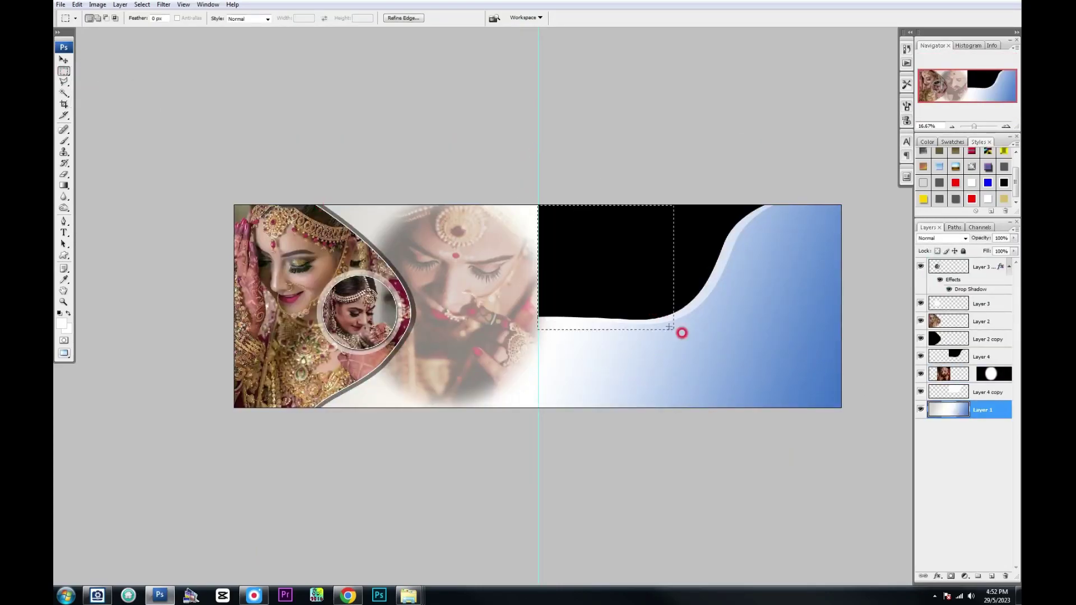
# Paste photo A (8) into the rectangle, flip it horizontally, then enlarge and tilt it across the page
pyautogui.hotkey('ctrl', 'shift', 'v')
pyautogui.press('Return')
pyautogui.hotkey('ctrl', 't')
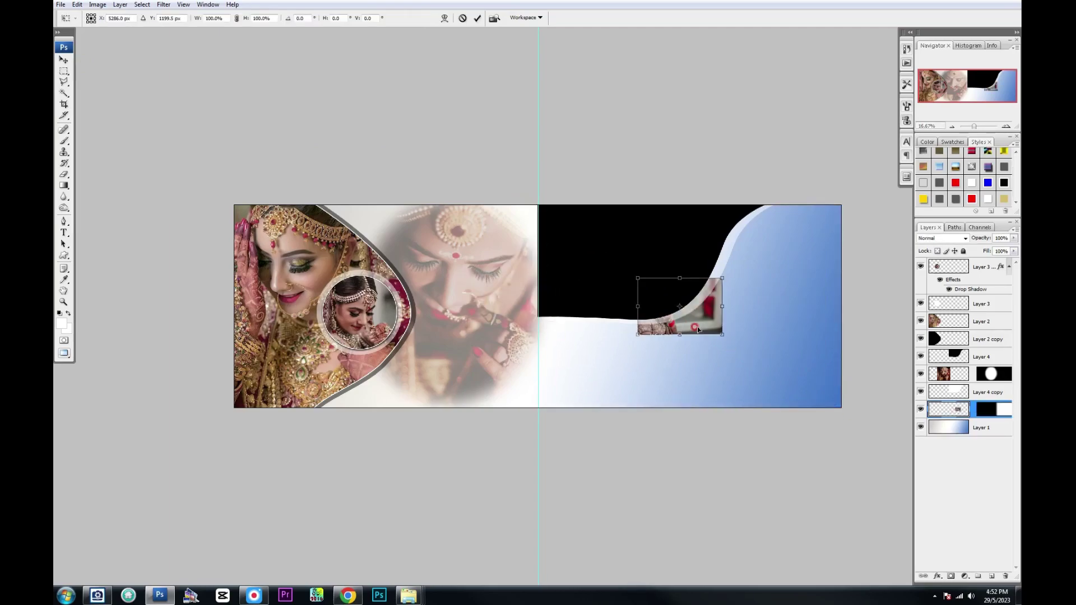
pyautogui.rightClick(697, 329)
pyautogui.click(745, 453)
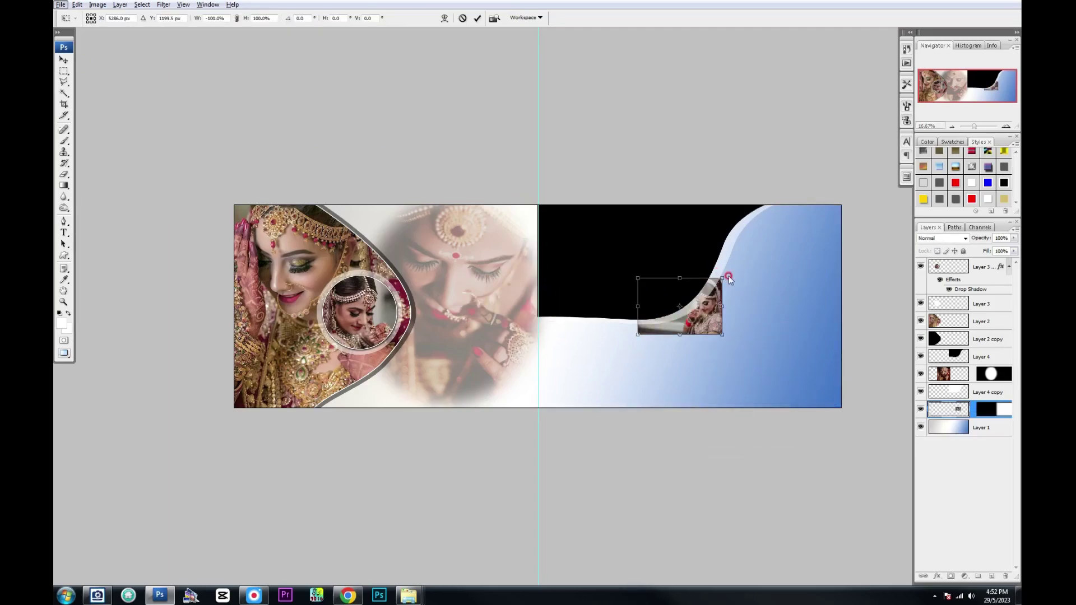
pyautogui.moveTo(729, 276); pyautogui.dragTo(865, 180)
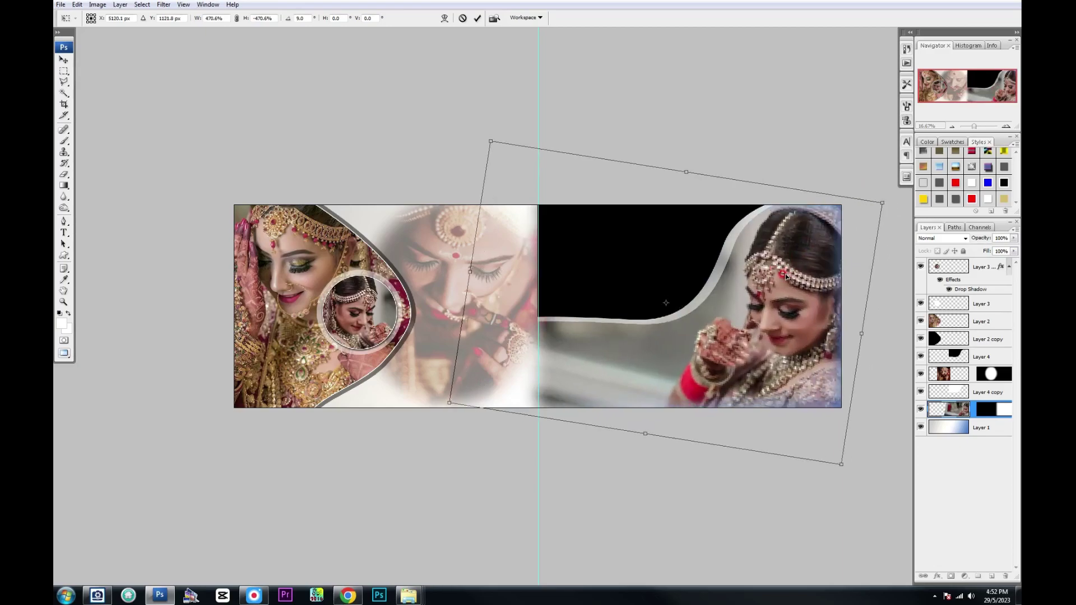
pyautogui.press('Return')
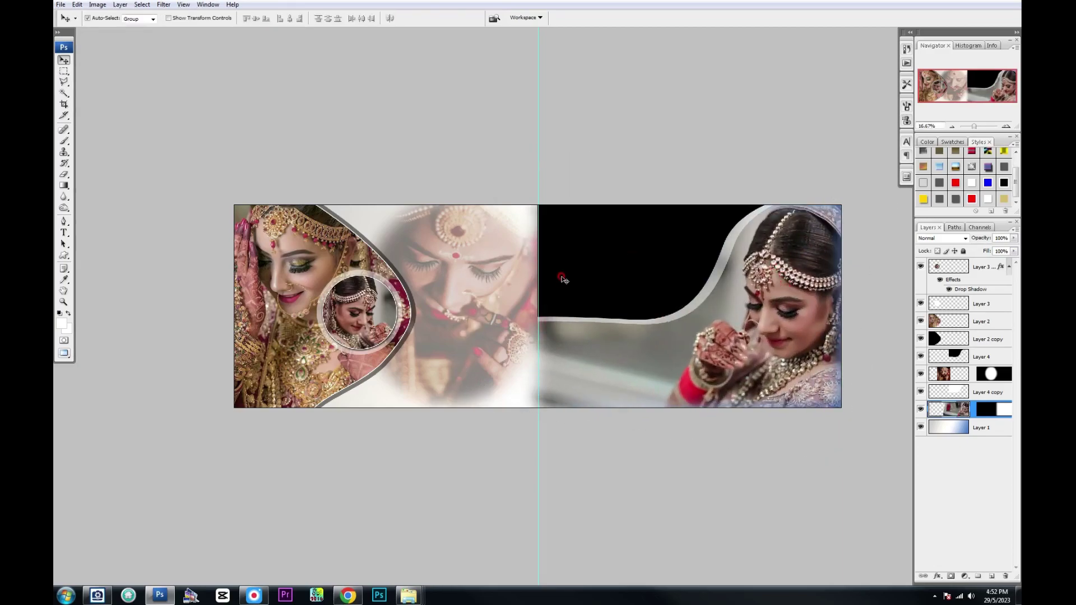
# Place the photo A (9) eye close-up, enlarged to about 239% and rotated about 10 degrees, atop the right page
pyautogui.moveTo(408, 596)
pyautogui.click(523, 540)
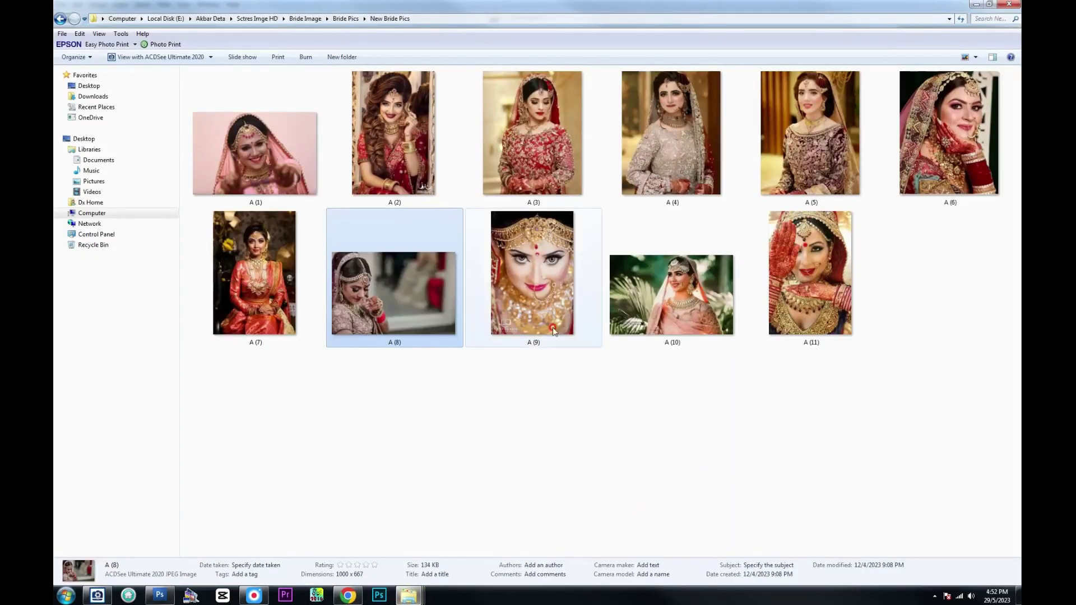
pyautogui.moveTo(532, 275)
pyautogui.mouseDown()
pyautogui.moveTo(147, 574)
pyautogui.moveTo(627, 351)
pyautogui.mouseUp()
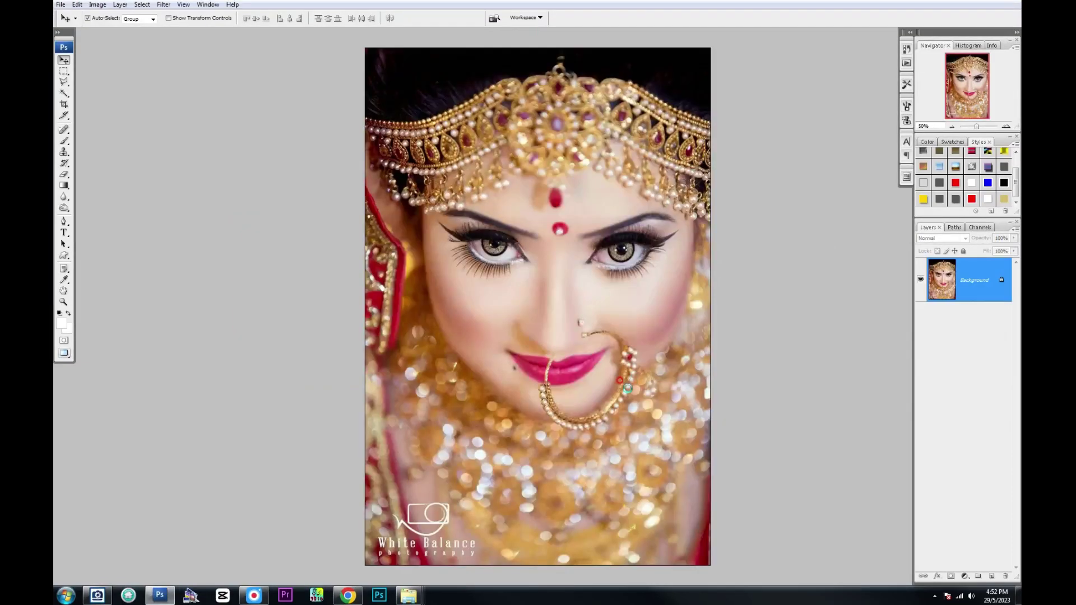
pyautogui.moveTo(611, 289); pyautogui.dragTo(616, 292)
pyautogui.hotkey('ctrl', 't')
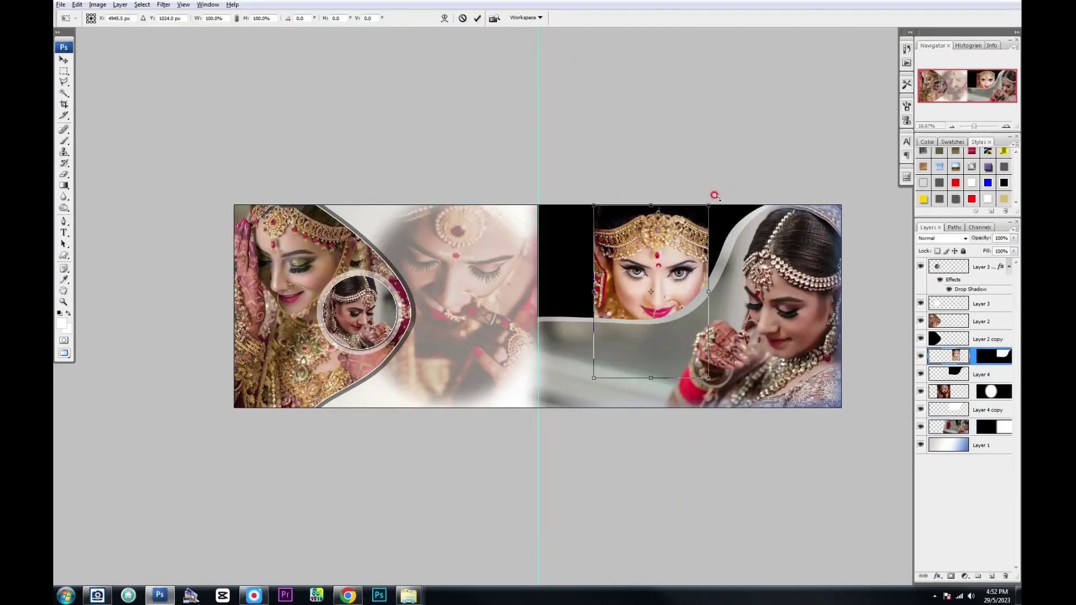
pyautogui.moveTo(778, 158); pyautogui.dragTo(790, 90)
pyautogui.moveTo(657, 301); pyautogui.dragTo(620, 312)
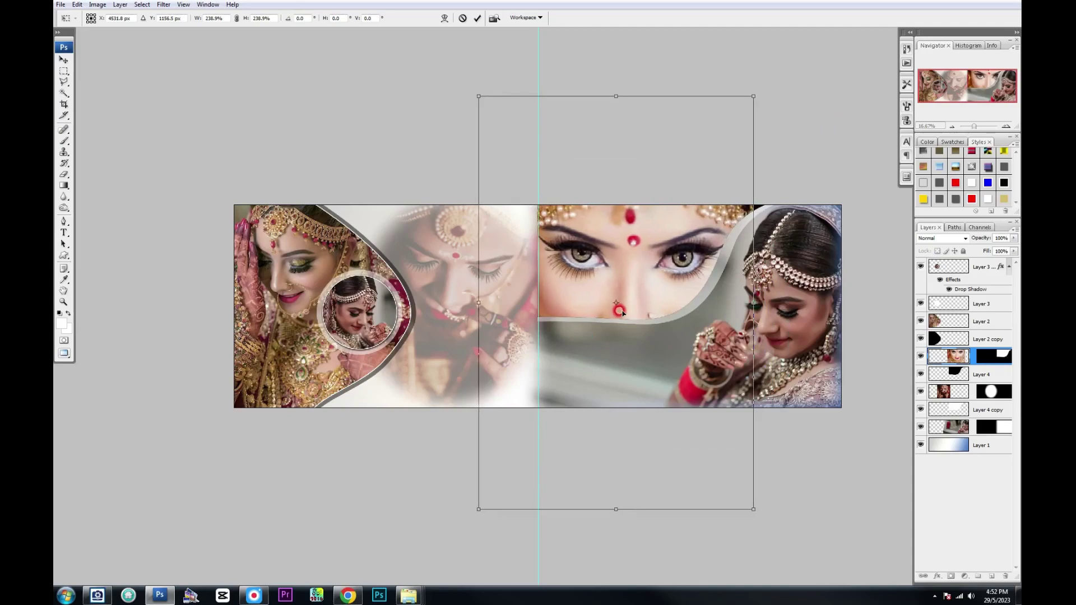
pyautogui.moveTo(710, 166); pyautogui.dragTo(708, 155)
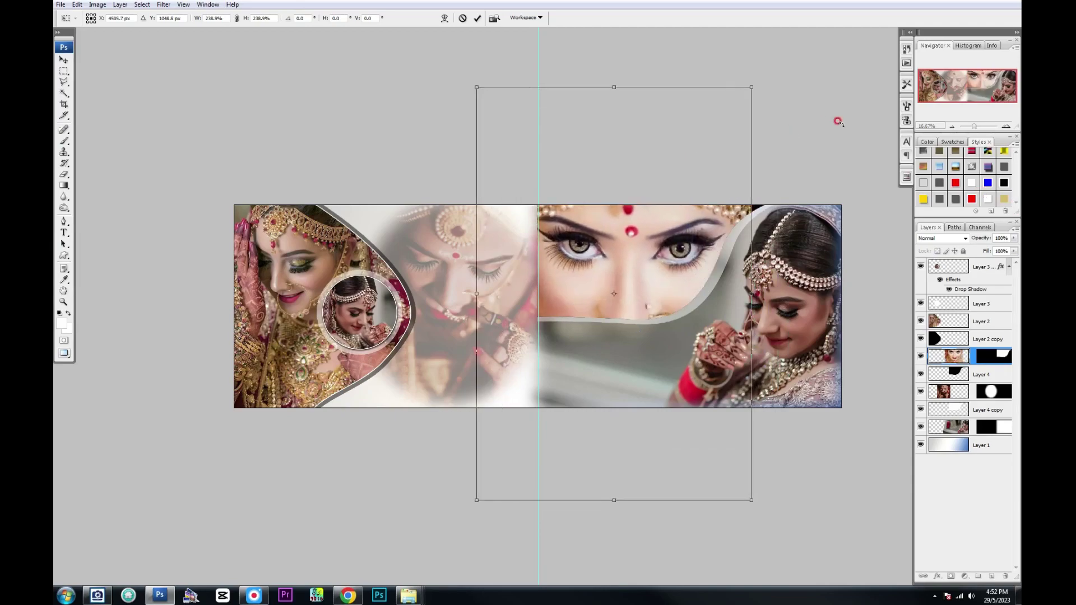
pyautogui.moveTo(837, 120); pyautogui.dragTo(800, 240)
pyautogui.moveTo(717, 231); pyautogui.dragTo(715, 230)
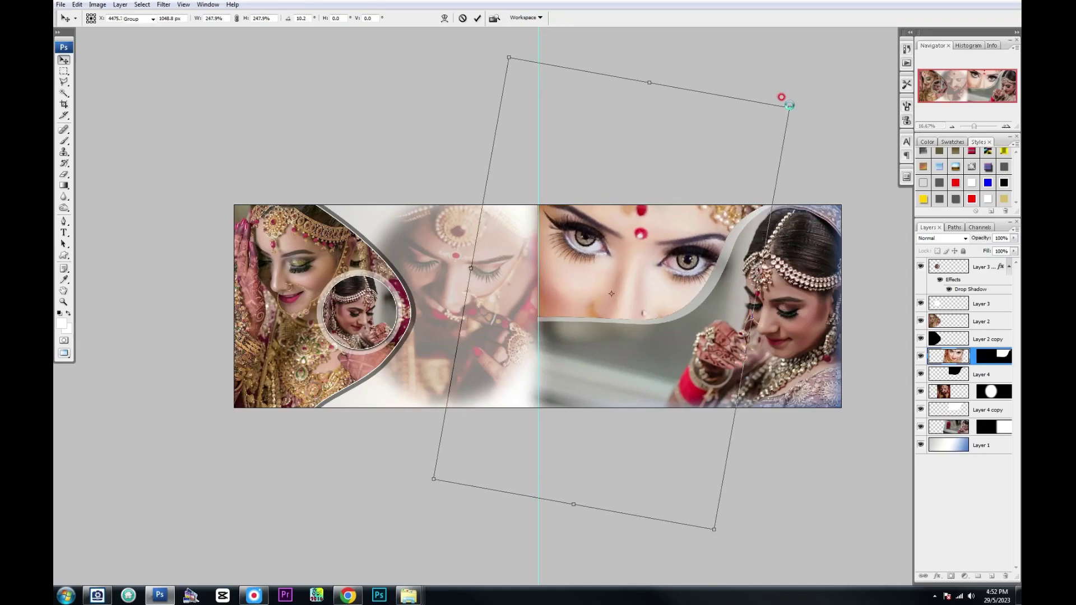
pyautogui.press('Return')
# Set the eye close-up layer's opacity to 77%
pyautogui.press('5')
pyautogui.press('8')
pyautogui.press('0')
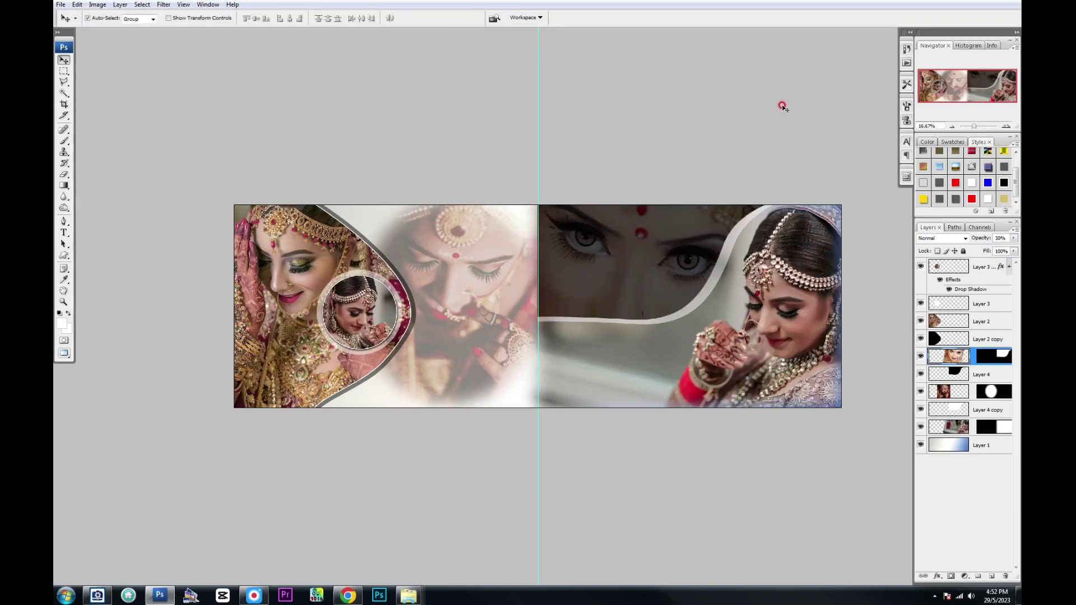
pyautogui.press('8')
pyautogui.press('0')
pyautogui.press('8')
pyautogui.press('8')
pyautogui.press('7')
pyautogui.press('7')
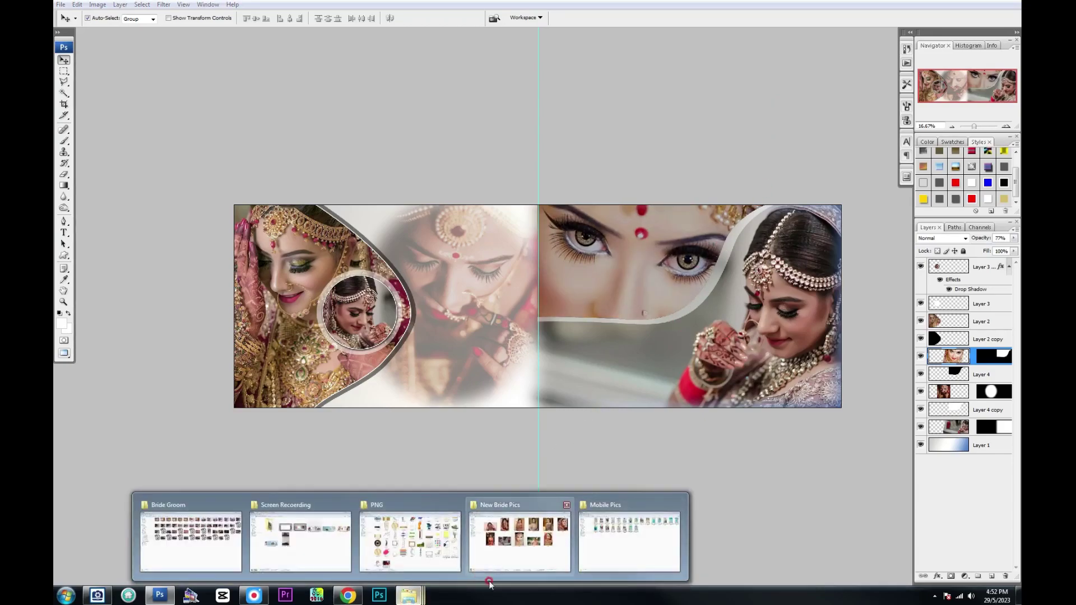
# Empty the Recycle Bin from the desktop, confirming deletion of its two items
pyautogui.click(493, 560)
pyautogui.press('super+d')
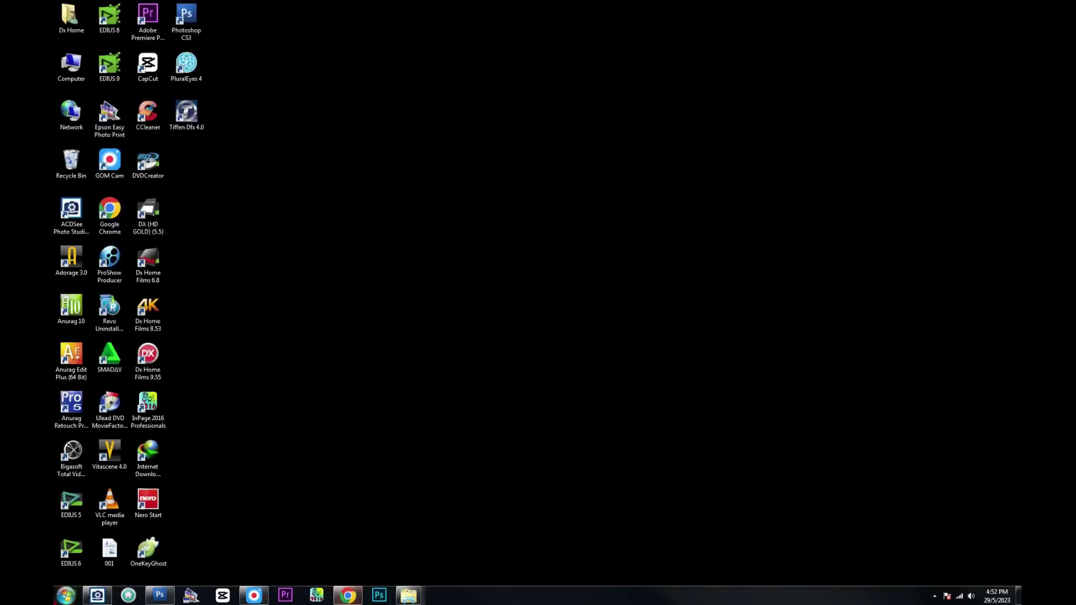
pyautogui.rightClick(72, 162)
pyautogui.click(106, 177)
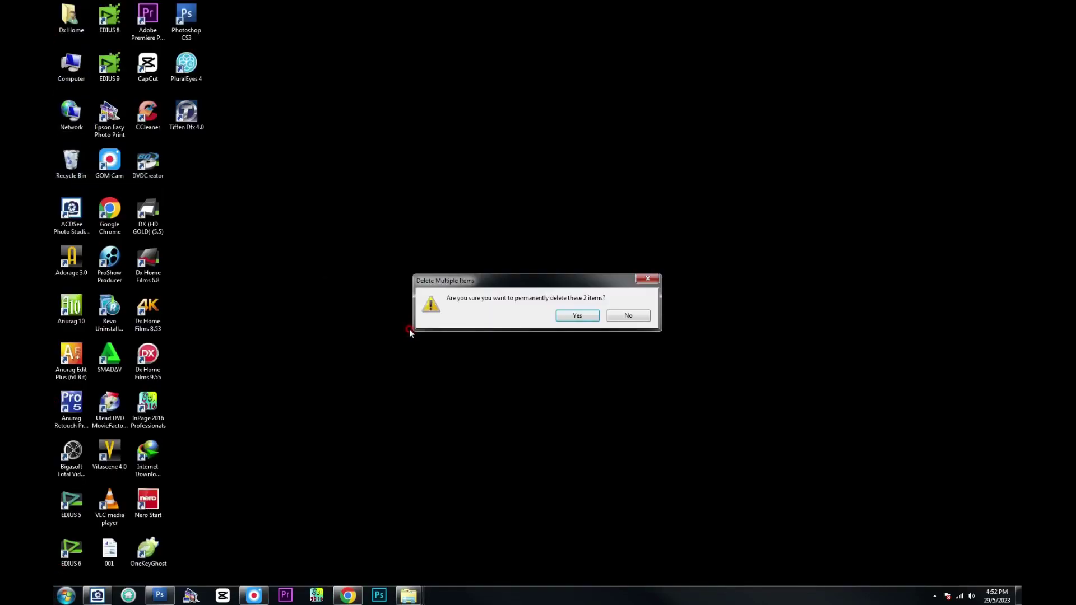
pyautogui.press('Return')
# Open the Computer window, then bring up the PNG folder of clip-art images
pyautogui.doubleClick(71, 65)
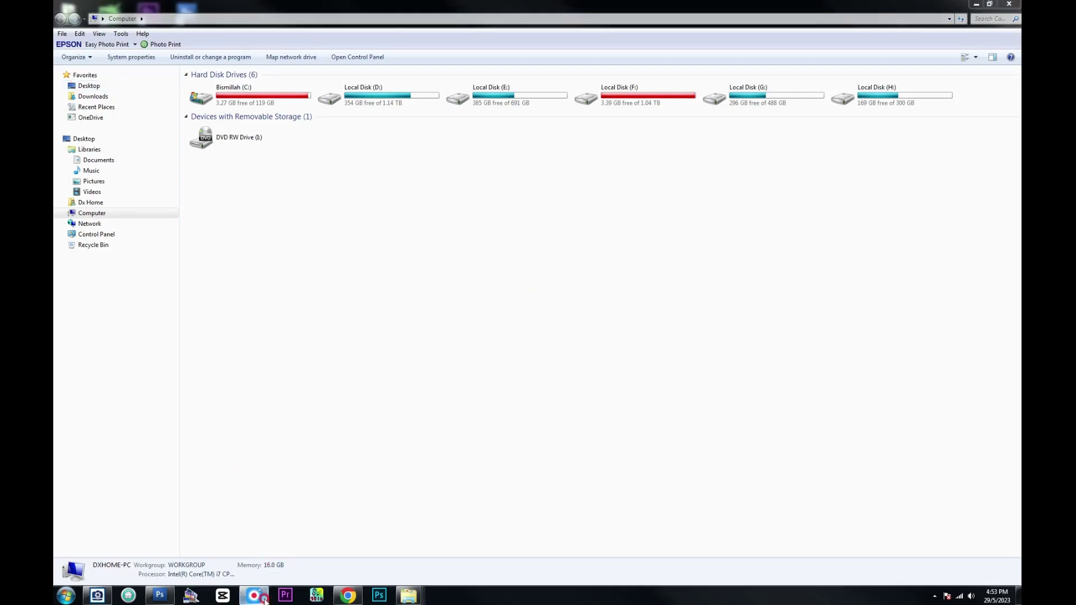
pyautogui.click(160, 595)
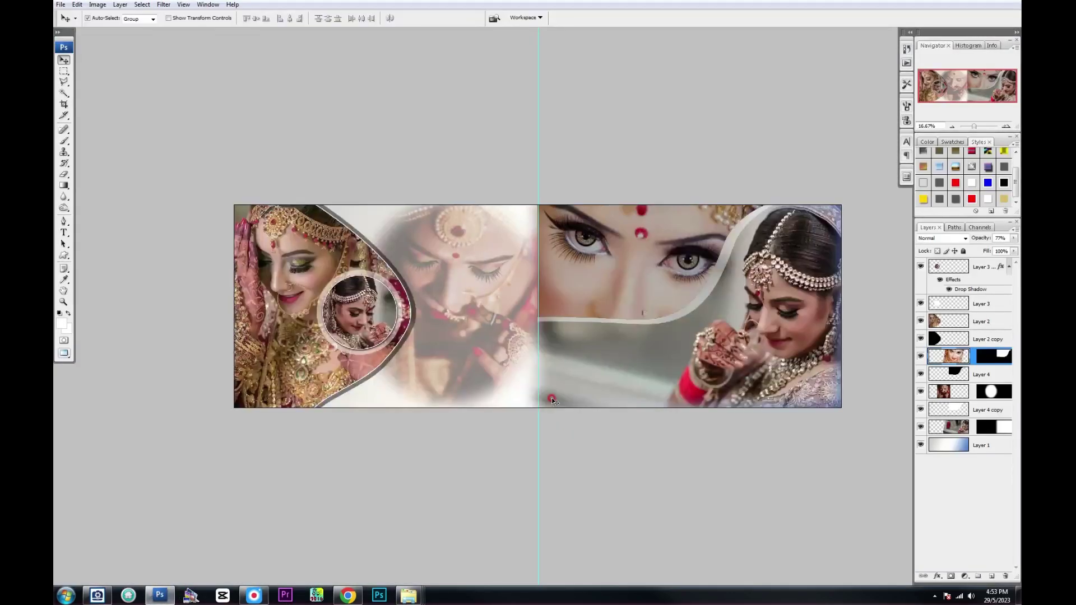
pyautogui.click(369, 537)
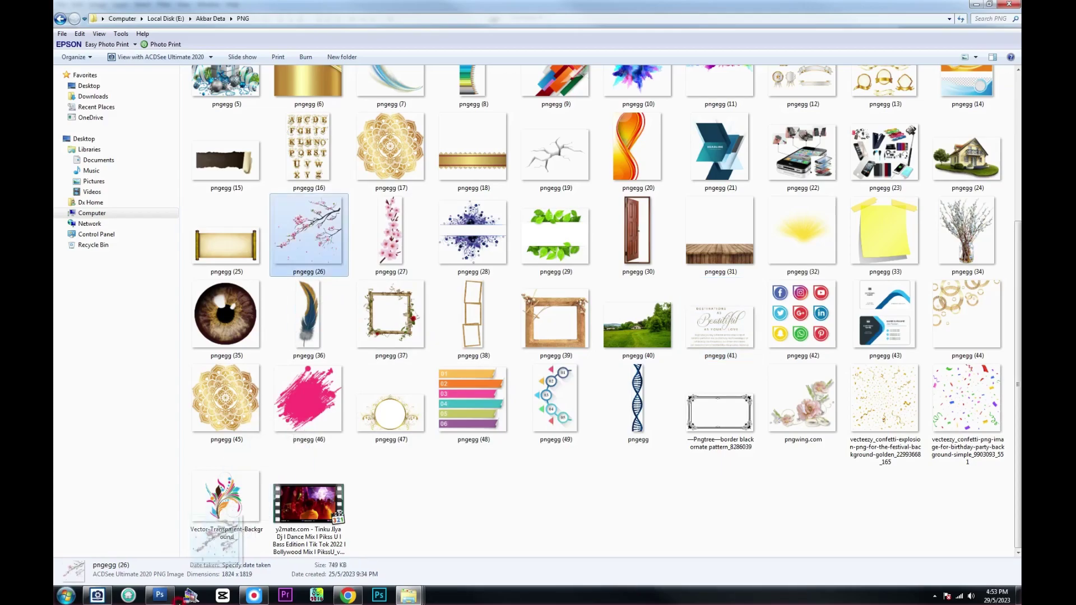
# Paste the pngegg (26) cherry-blossom branch into the album over the bride's head, top right
pyautogui.click(159, 596)
pyautogui.hotkey('ctrl', 'Tab')
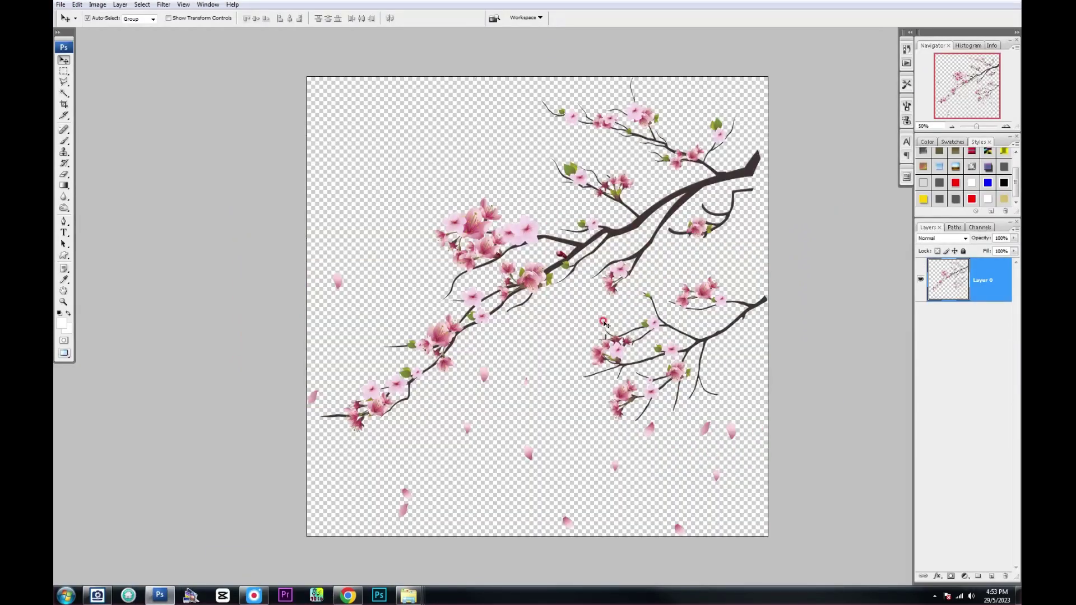
pyautogui.hotkey('ctrl', 'Tab')
pyautogui.hotkey('ctrl', 'v')
pyautogui.hotkey('ctrl', 't')
pyautogui.moveTo(692, 249); pyautogui.dragTo(839, 187)
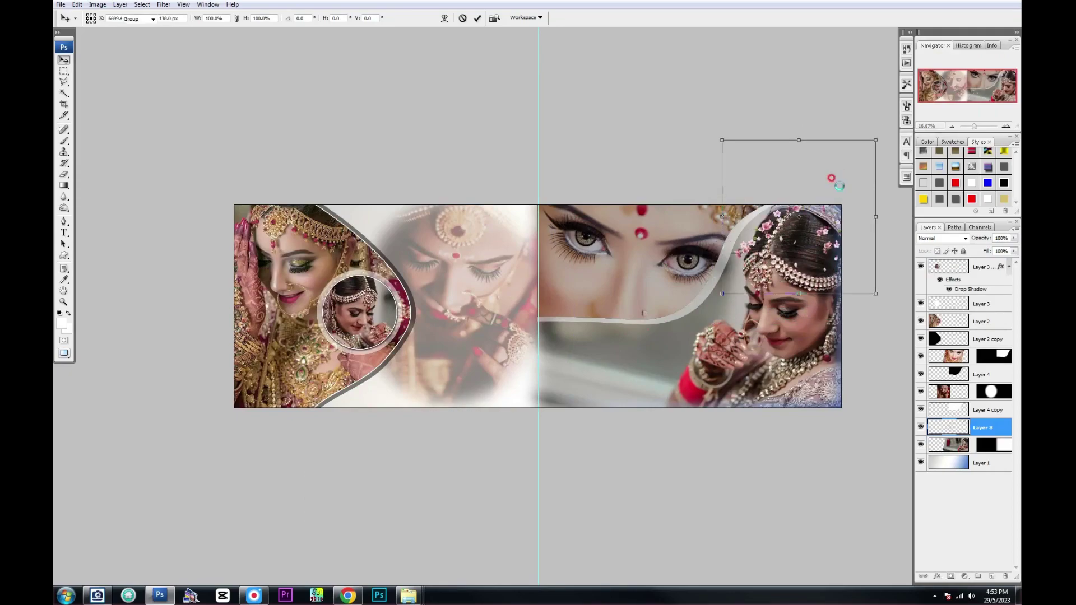
pyautogui.press('Return')
# Add a flipped blossom copy at the right page's lower centre, rotated about 165 degrees
pyautogui.hotkey('ctrl', 'alt', 't')
pyautogui.moveTo(826, 227); pyautogui.dragTo(610, 403)
pyautogui.rightClick(611, 402)
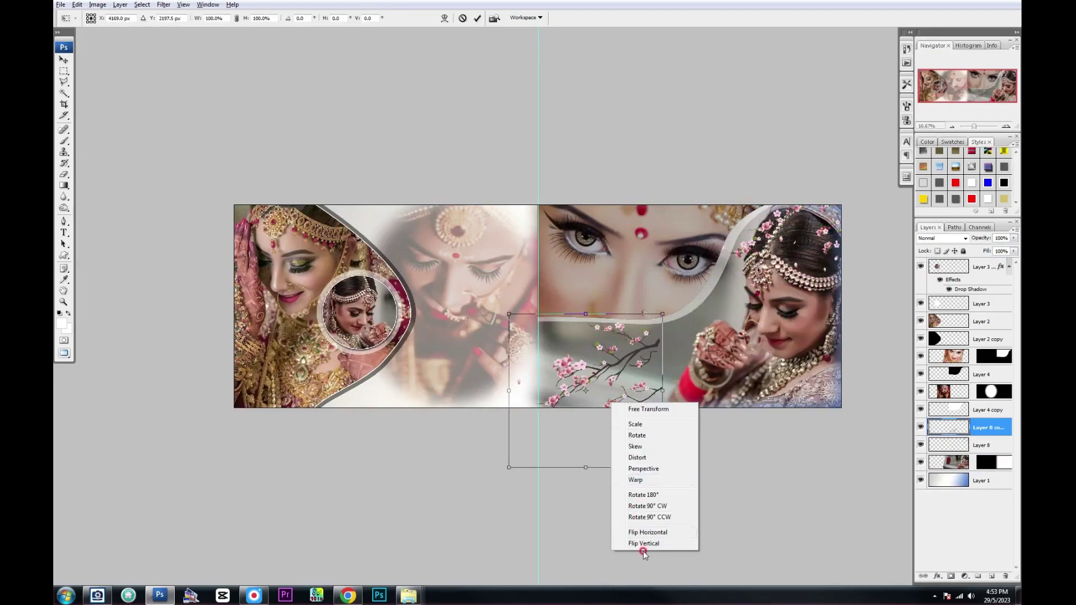
pyautogui.click(642, 546)
pyautogui.rightClick(590, 351)
pyautogui.click(641, 491)
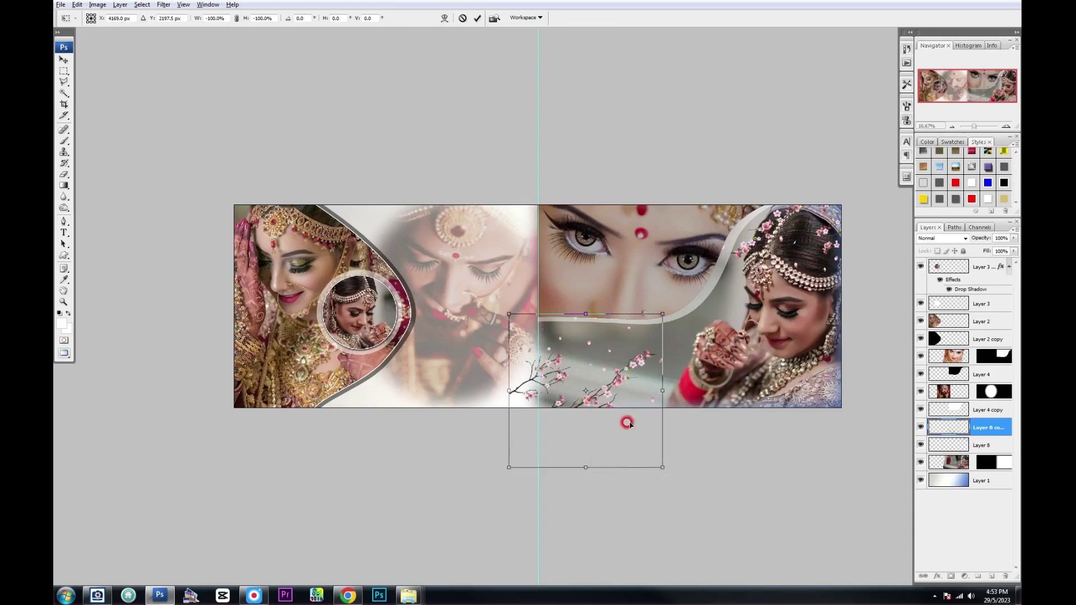
pyautogui.moveTo(626, 422)
pyautogui.mouseDown()
pyautogui.moveTo(715, 279)
pyautogui.moveTo(709, 303)
pyautogui.mouseUp()
pyautogui.press('Return')
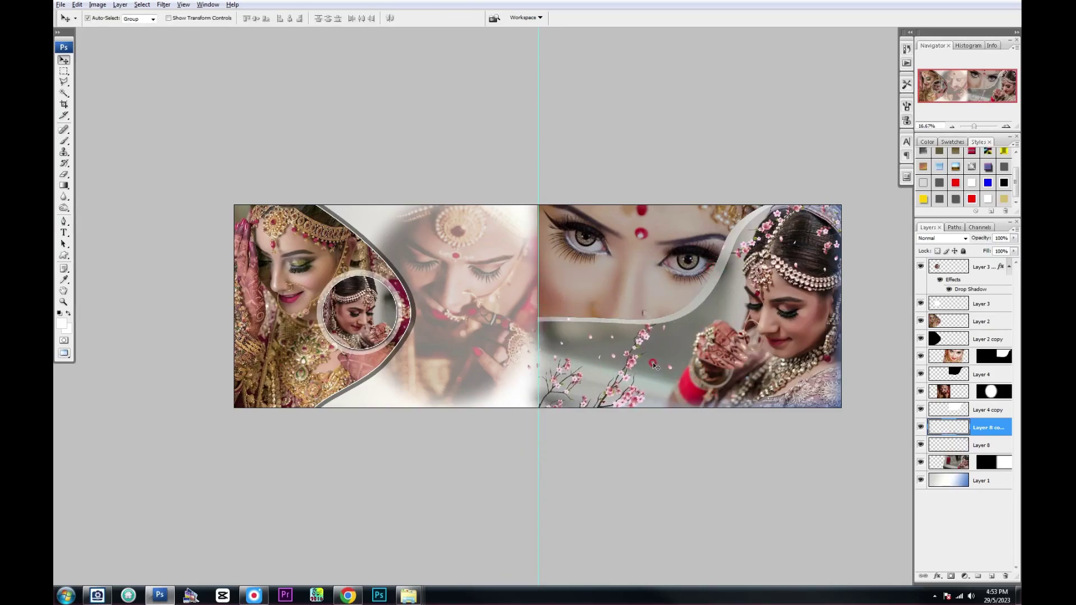
pyautogui.click(766, 217)
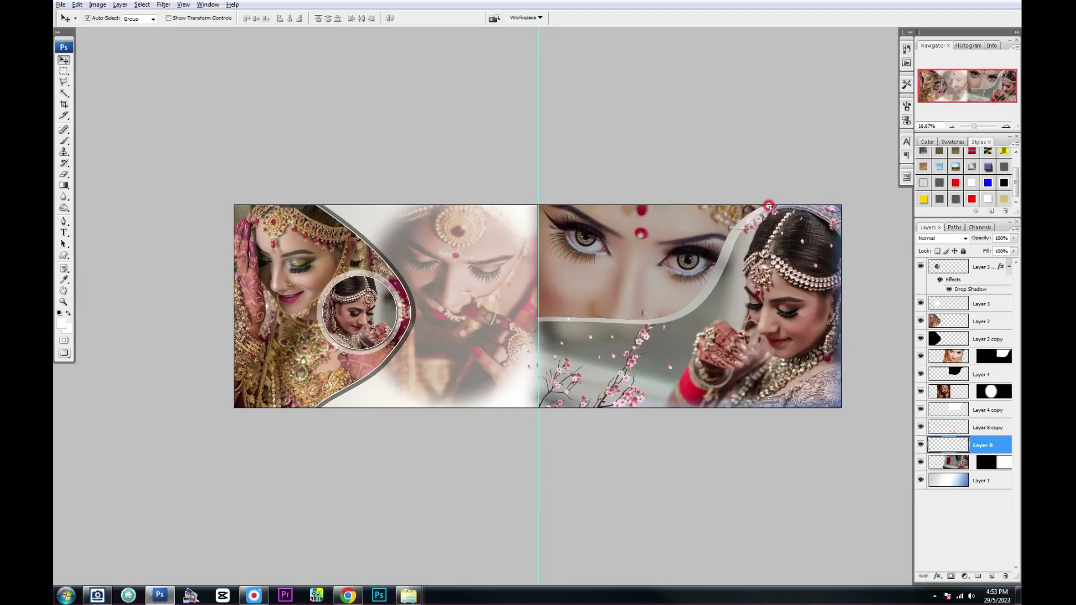
pyautogui.moveTo(408, 596)
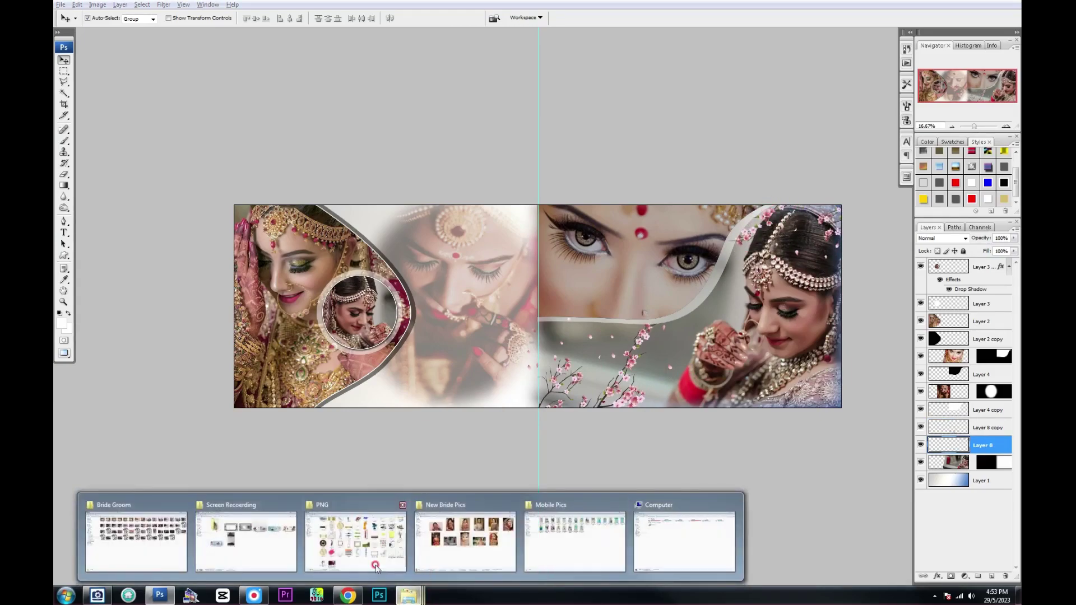
pyautogui.click(436, 532)
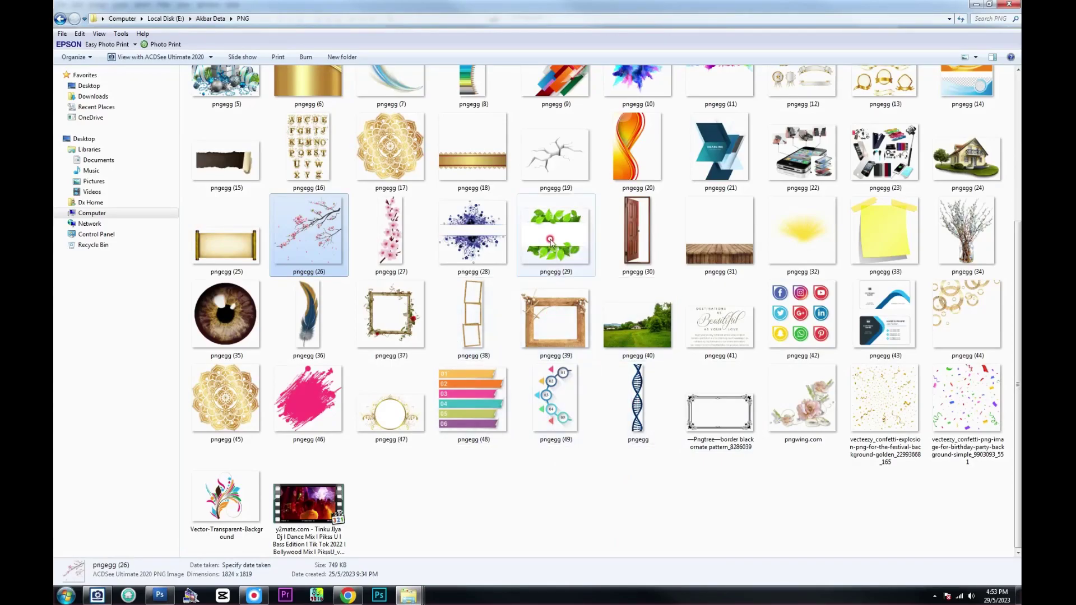
# Place and enlarge the pngegg (29) leaf banner mid left page, then start a text line on it
pyautogui.moveTo(554, 230)
pyautogui.mouseDown()
pyautogui.moveTo(166, 600)
pyautogui.moveTo(575, 393)
pyautogui.mouseUp()
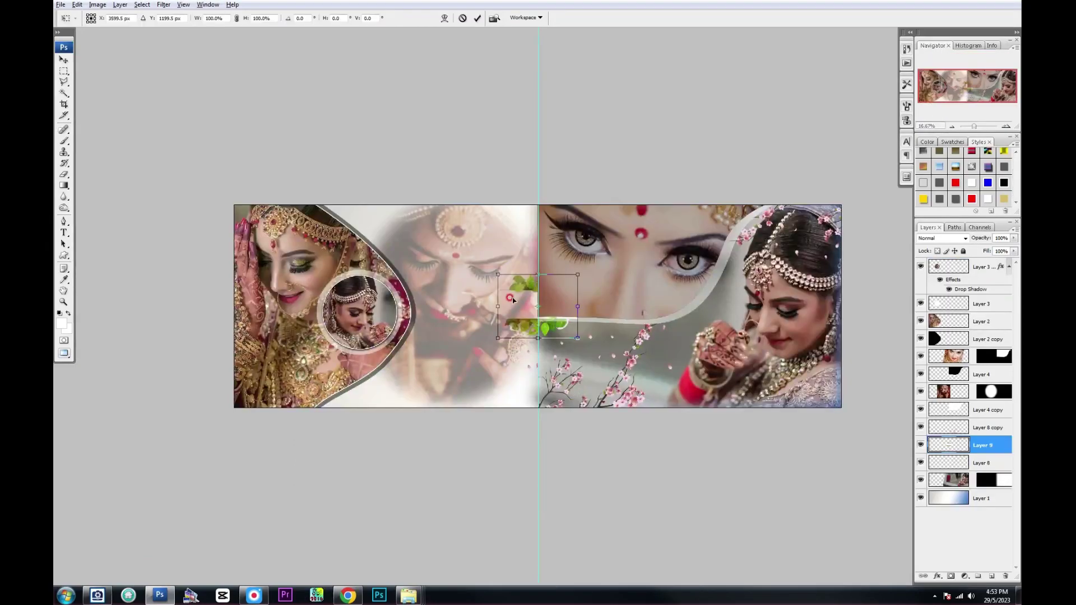
pyautogui.moveTo(512, 299); pyautogui.dragTo(438, 358)
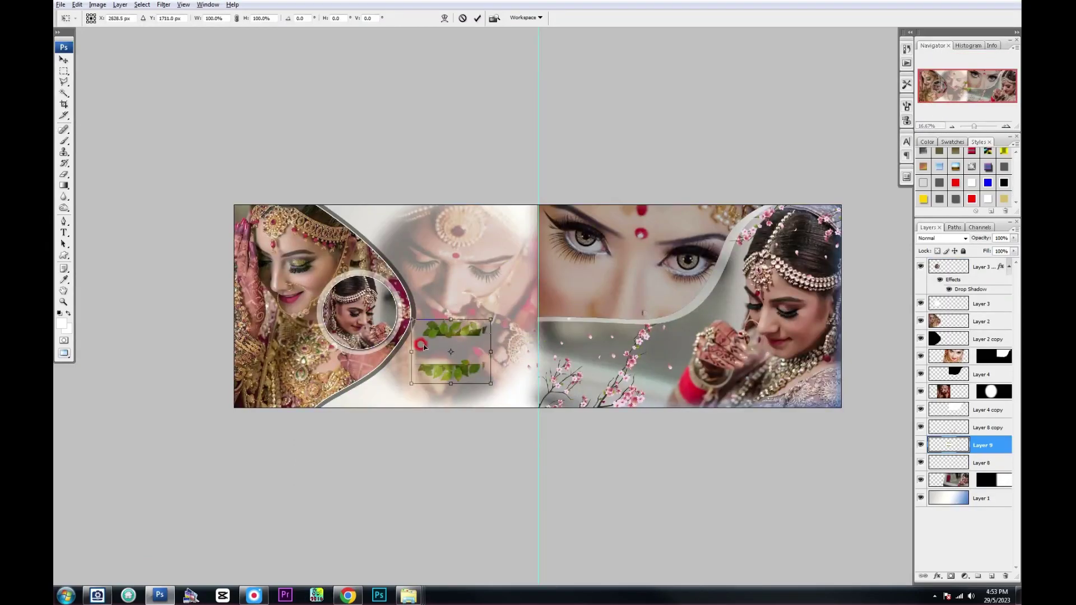
pyautogui.moveTo(487, 333); pyautogui.dragTo(496, 324)
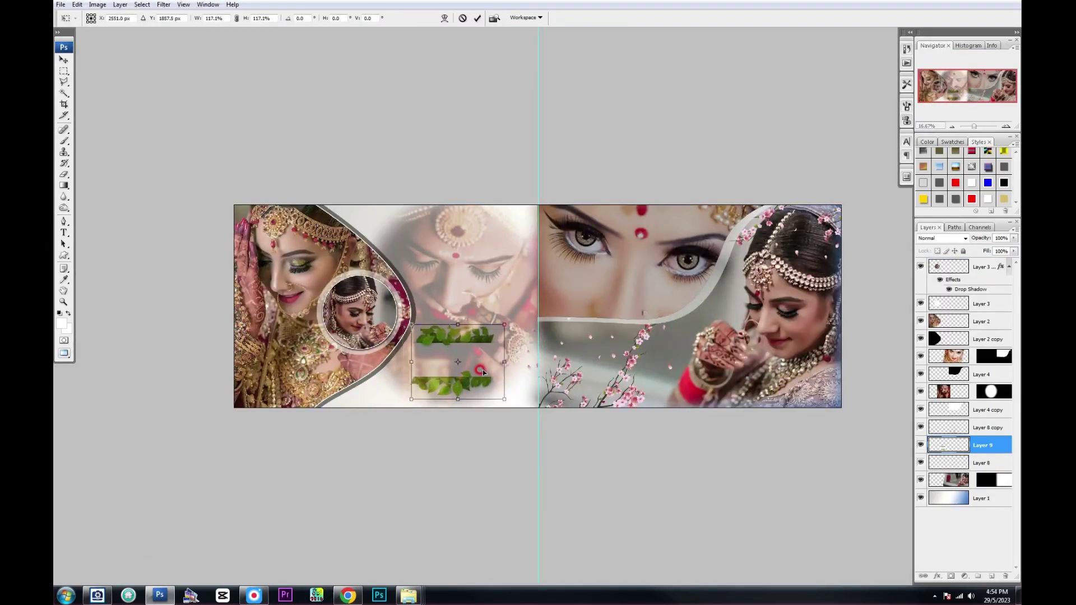
pyautogui.press('Return')
pyautogui.click(434, 347)
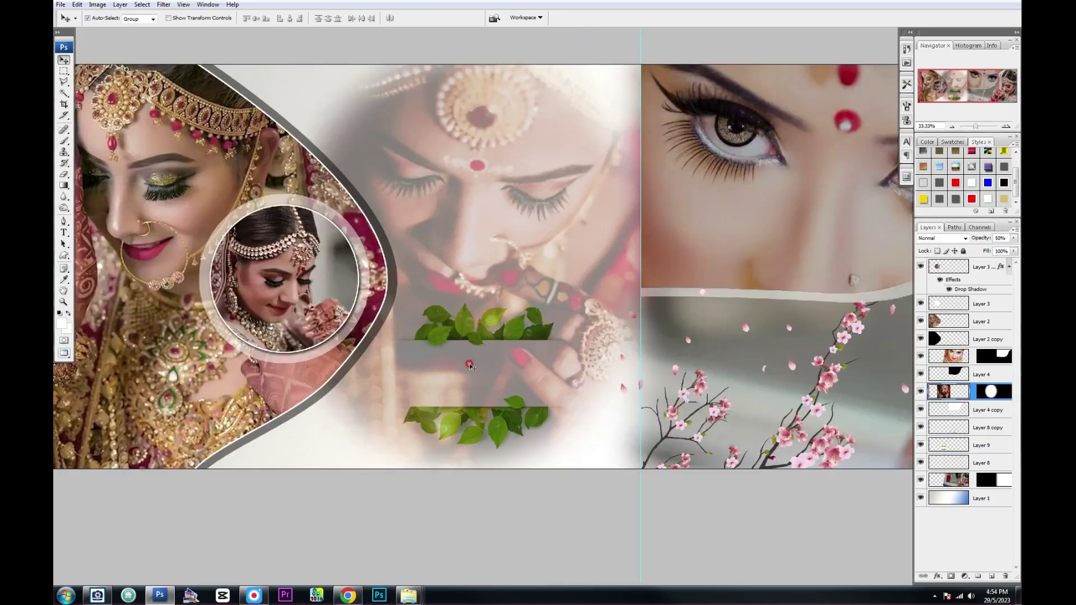
pyautogui.press('t')
pyautogui.click(420, 363)
pyautogui.write('Wedding')
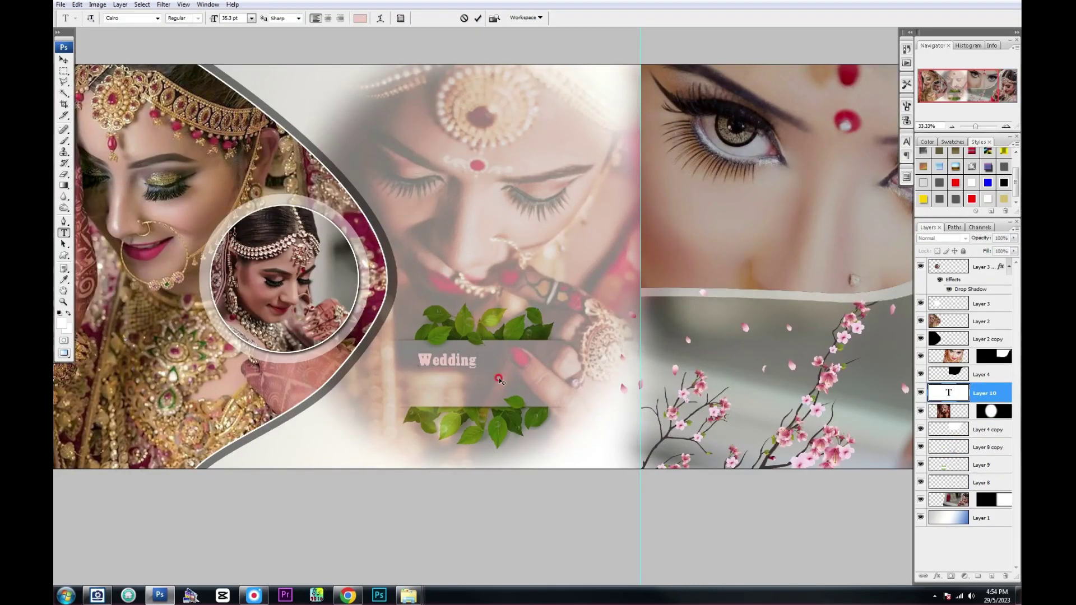
# Scale and centre the Wedding text on the banner and style it white with a drop shadow
pyautogui.click(59, 59)
pyautogui.hotkey('ctrl', 't')
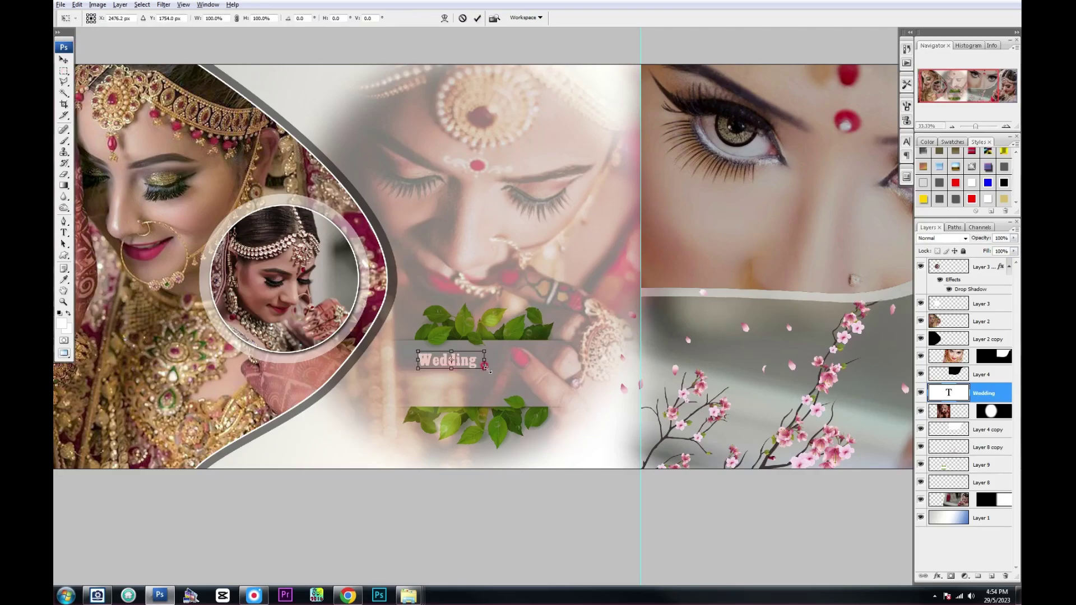
pyautogui.moveTo(484, 367); pyautogui.dragTo(543, 369)
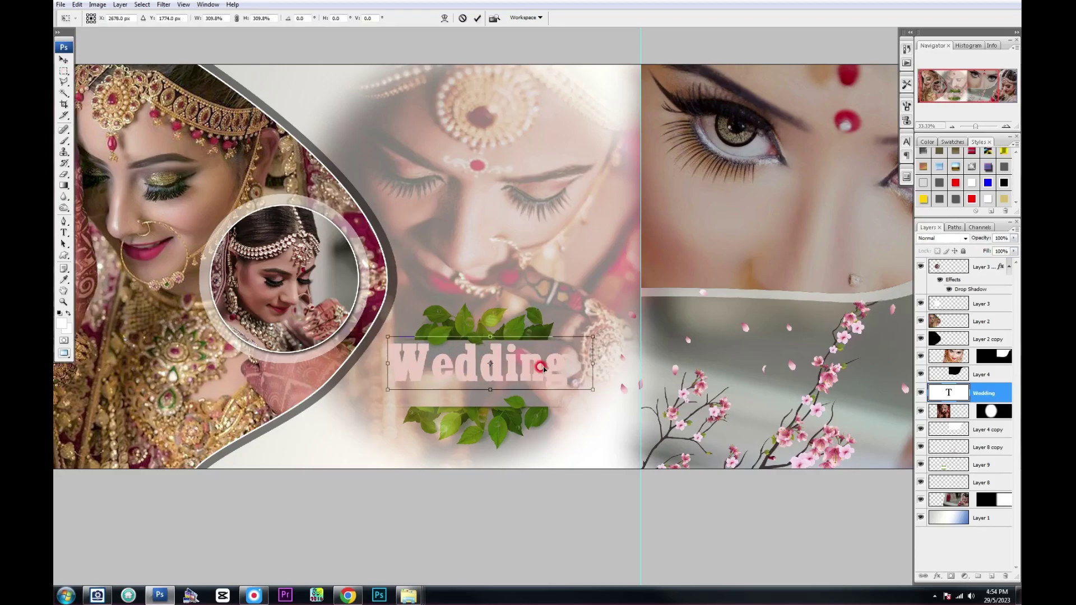
pyautogui.moveTo(588, 336); pyautogui.dragTo(572, 340)
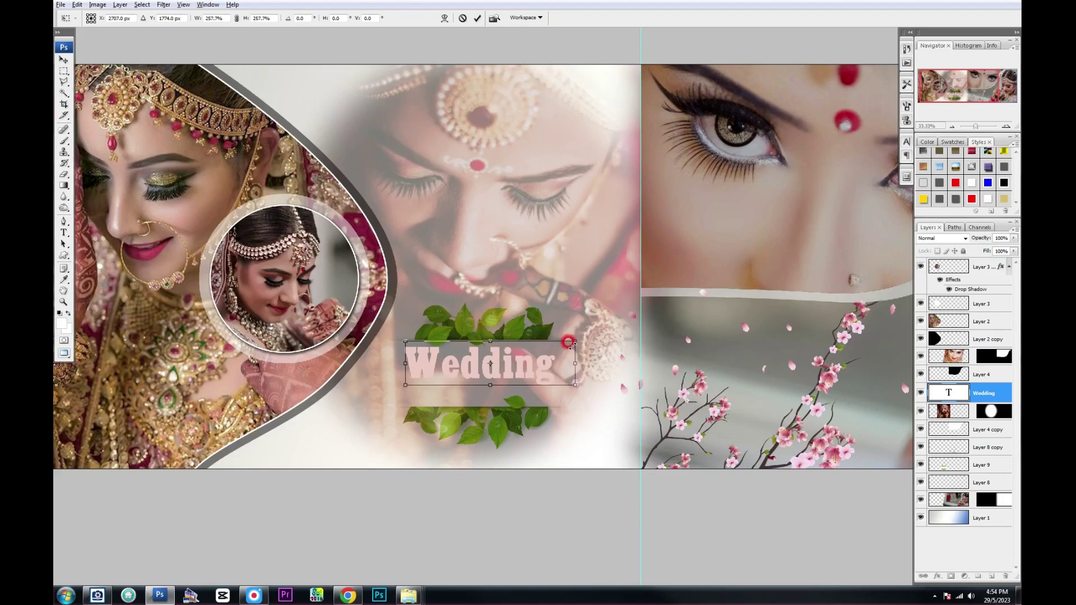
pyautogui.press('Return')
pyautogui.click(971, 183)
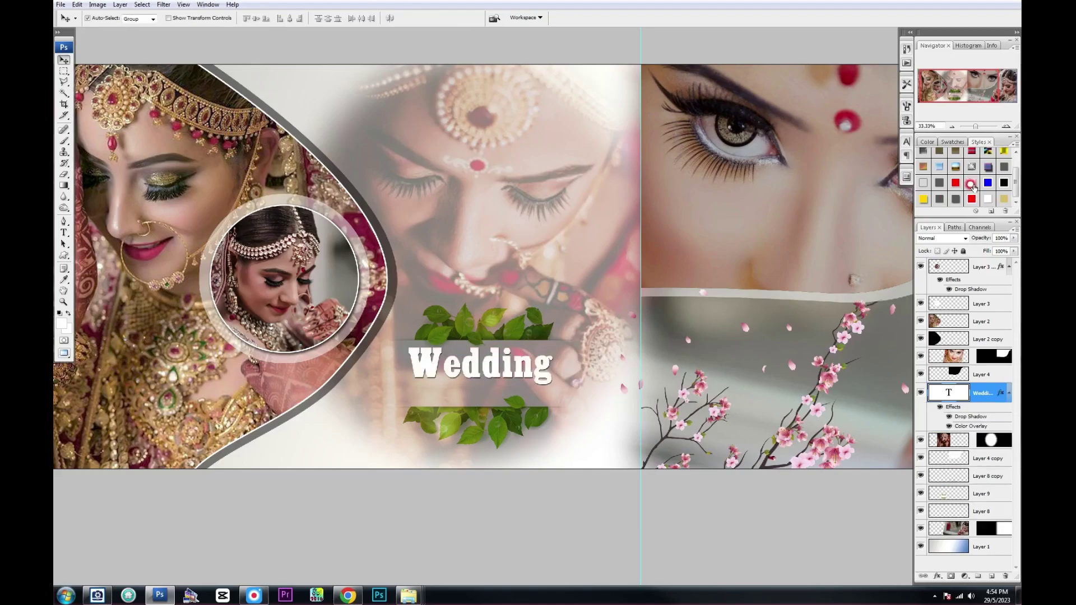
# Duplicate the text below as 'Moments' and shrink it to about 66.5%
pyautogui.moveTo(527, 375)
pyautogui.mouseDown()
pyautogui.moveTo(527, 406)
pyautogui.moveTo(321, 399)
pyautogui.mouseUp()
pyautogui.write('t')
pyautogui.write('Mo')
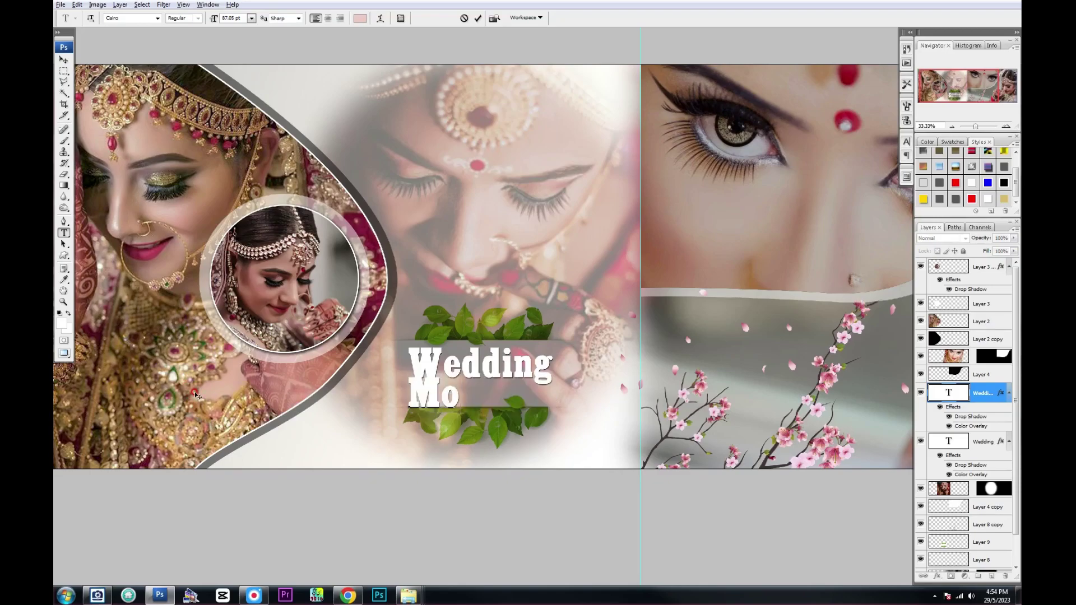
pyautogui.write('ments')
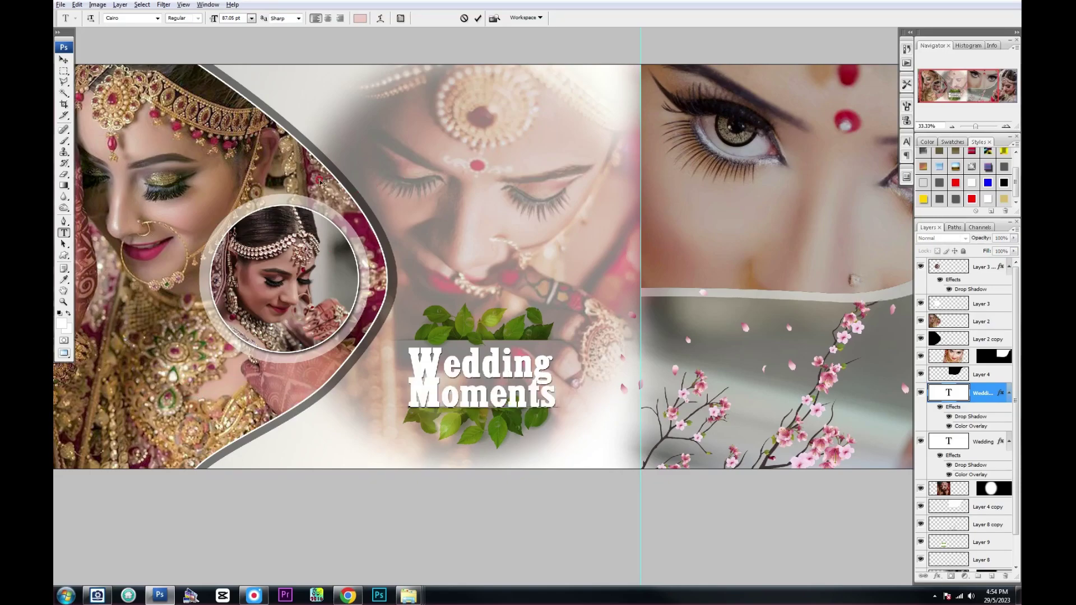
pyautogui.click(65, 58)
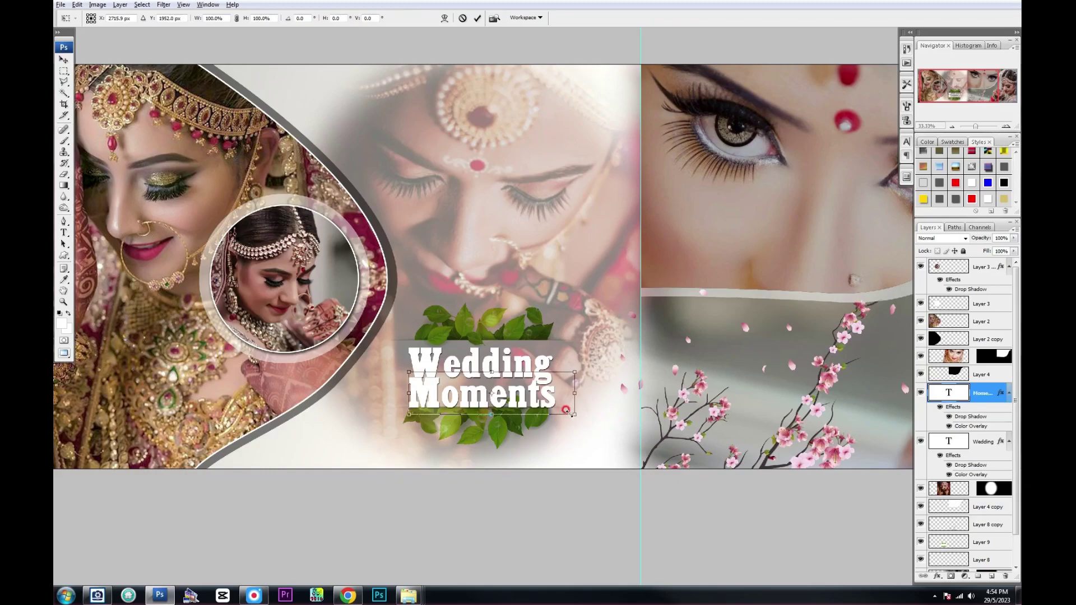
pyautogui.moveTo(574, 393); pyautogui.dragTo(543, 393)
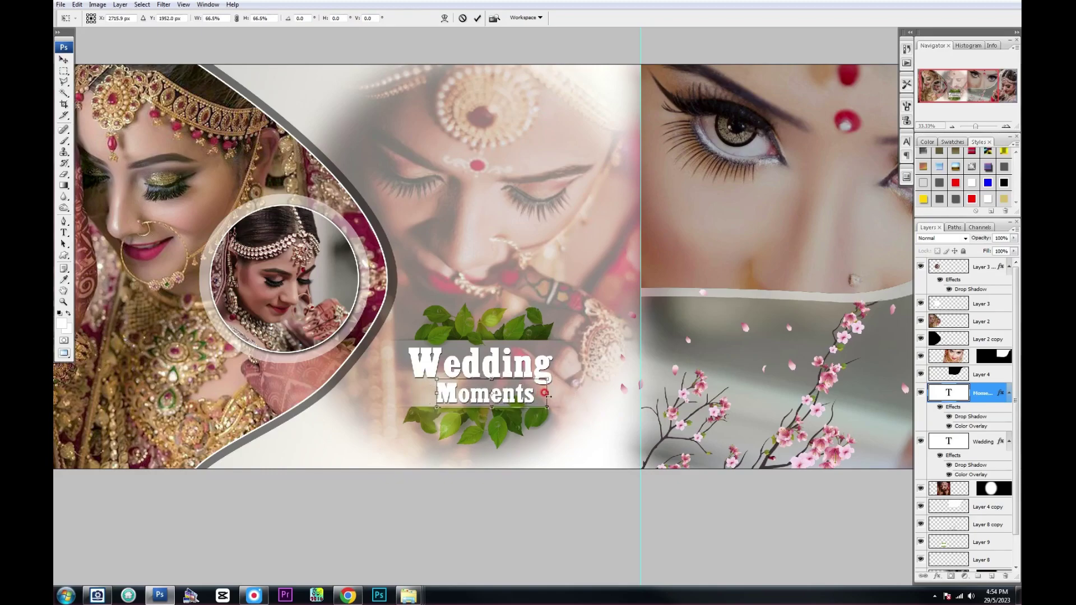